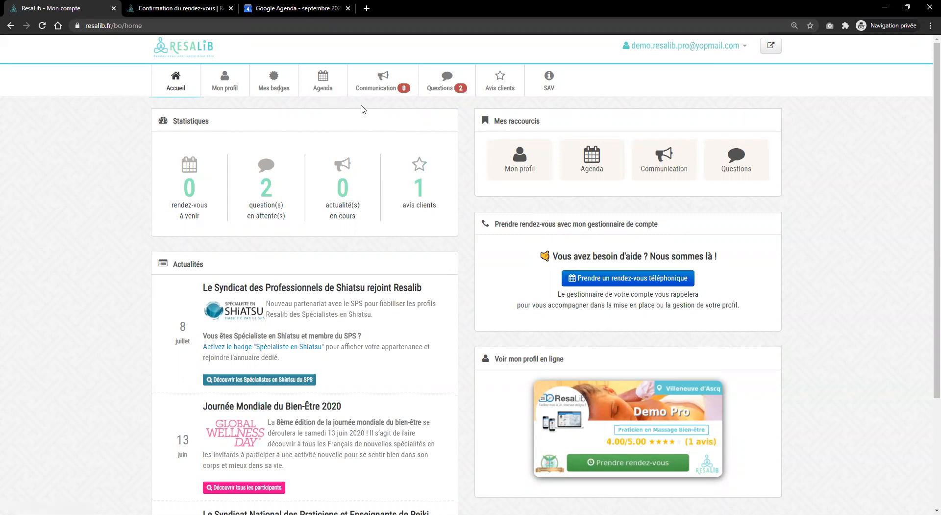
Open the agenda and examine the list of agendas and the current week's planning for Cabinet Villeneuve d'Ascq
{"action": "left_click", "coordinate": [324, 86]}
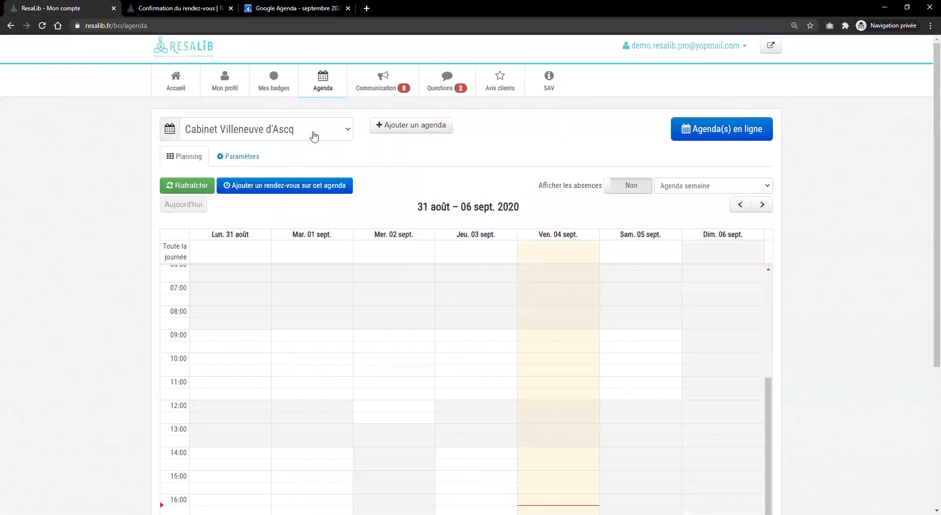
{"action": "left_click", "coordinate": [315, 133]}
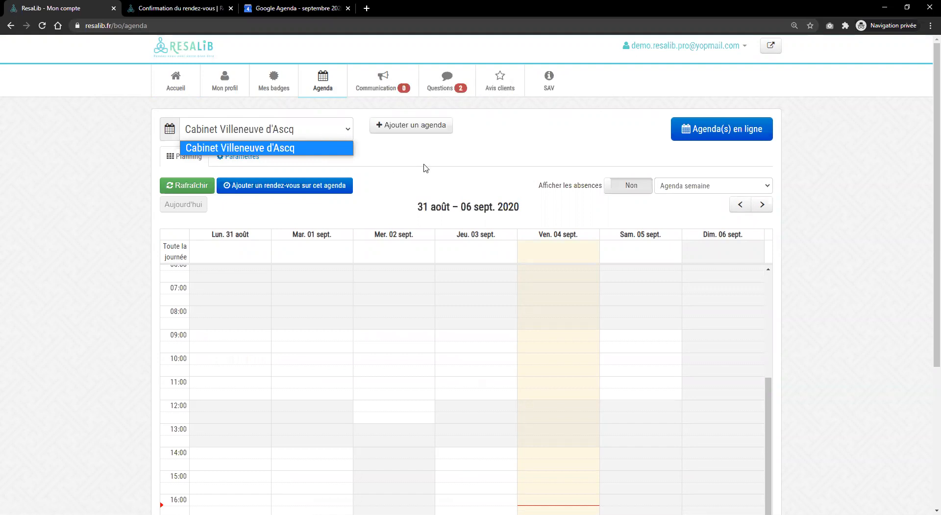
{"action": "left_click", "coordinate": [423, 171]}
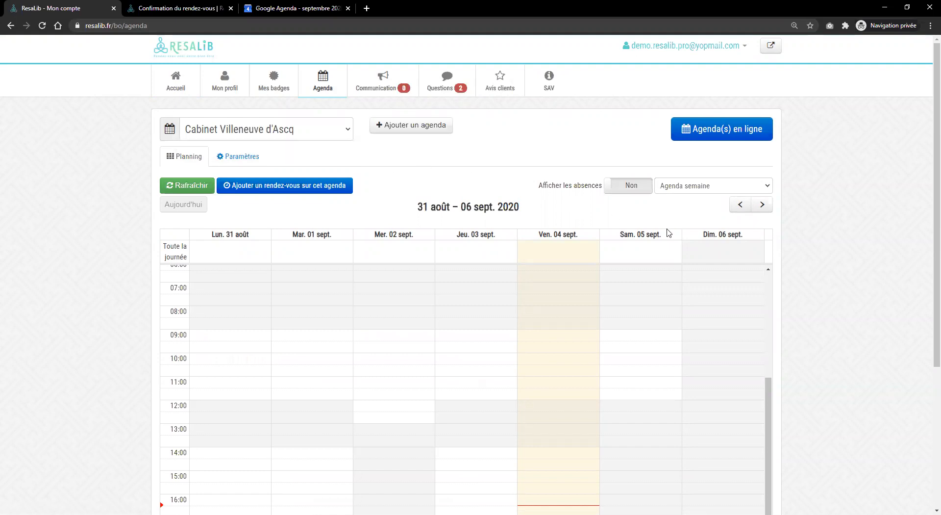
{"action": "scroll", "coordinate": [534, 315], "scroll_direction": "down", "scroll_amount": 1}
{"action": "scroll", "coordinate": [535, 315], "scroll_direction": "down", "scroll_amount": 2}
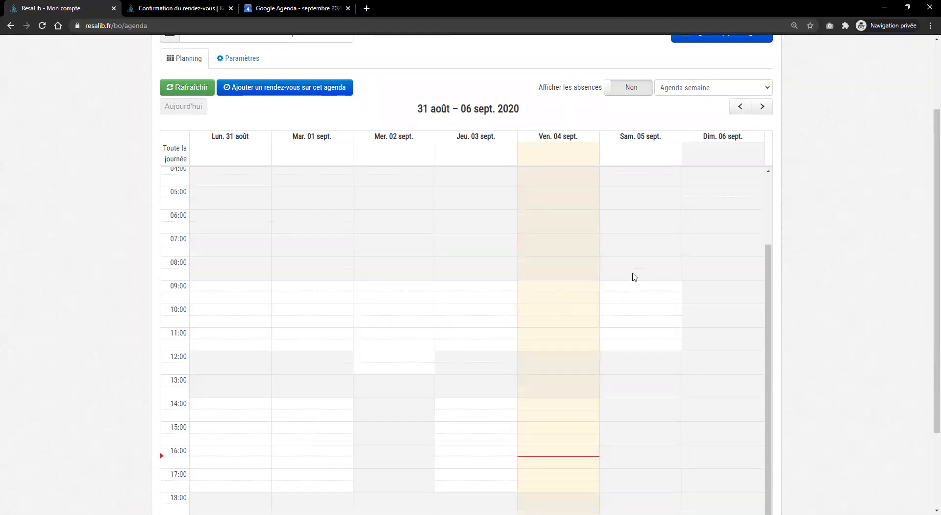
{"action": "scroll", "coordinate": [831, 286], "scroll_direction": "up", "scroll_amount": 2}
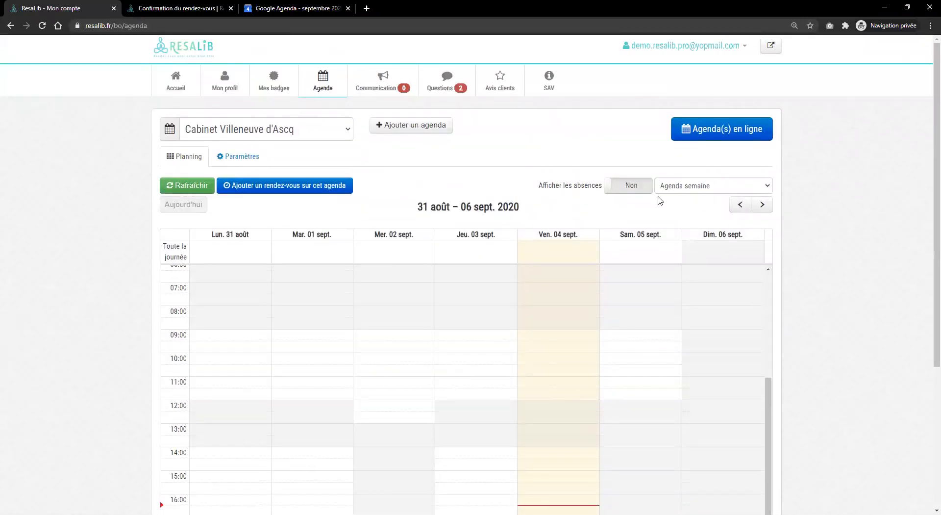
Turn on the display of absences and move the planning to the week of 7–13 September 2020
{"action": "left_click", "coordinate": [633, 189]}
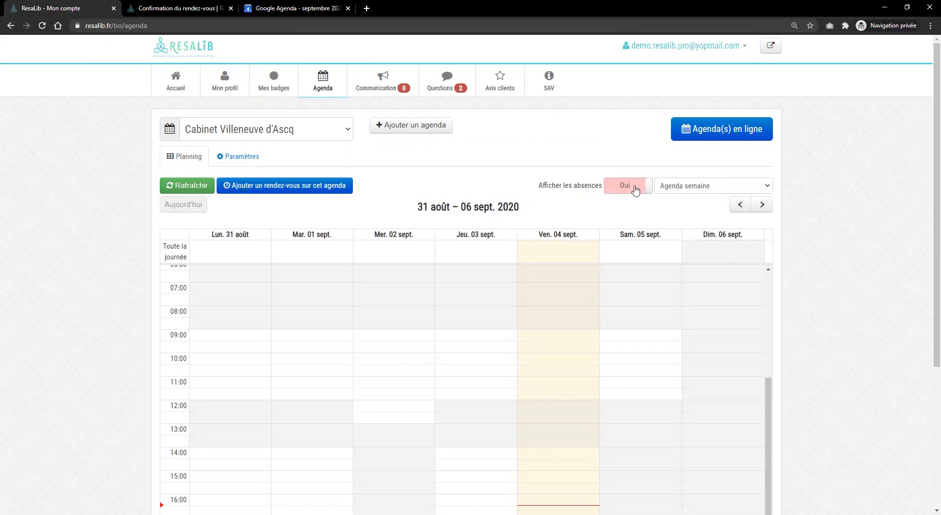
{"action": "left_click", "coordinate": [763, 207]}
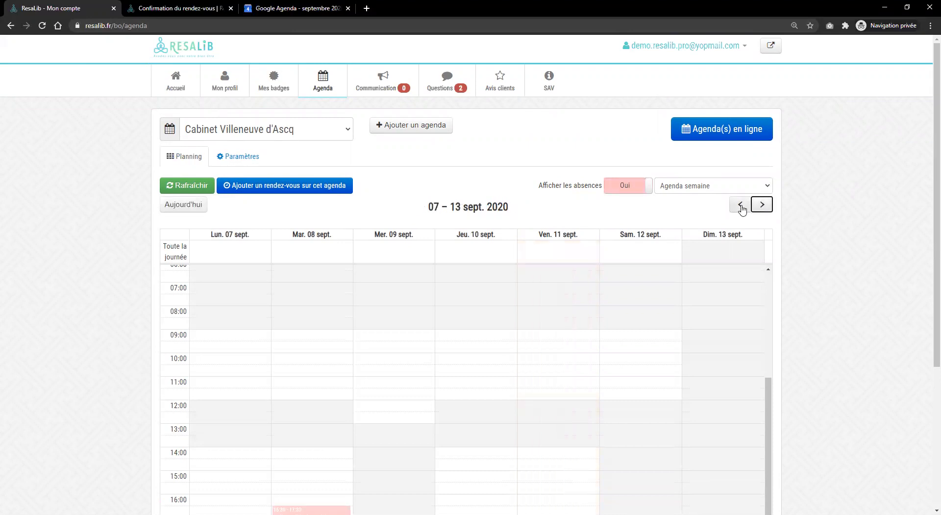
{"action": "left_click", "coordinate": [740, 205]}
{"action": "scroll", "coordinate": [500, 211], "scroll_direction": "down", "scroll_amount": 3}
{"action": "scroll", "coordinate": [500, 212], "scroll_direction": "up", "scroll_amount": 4}
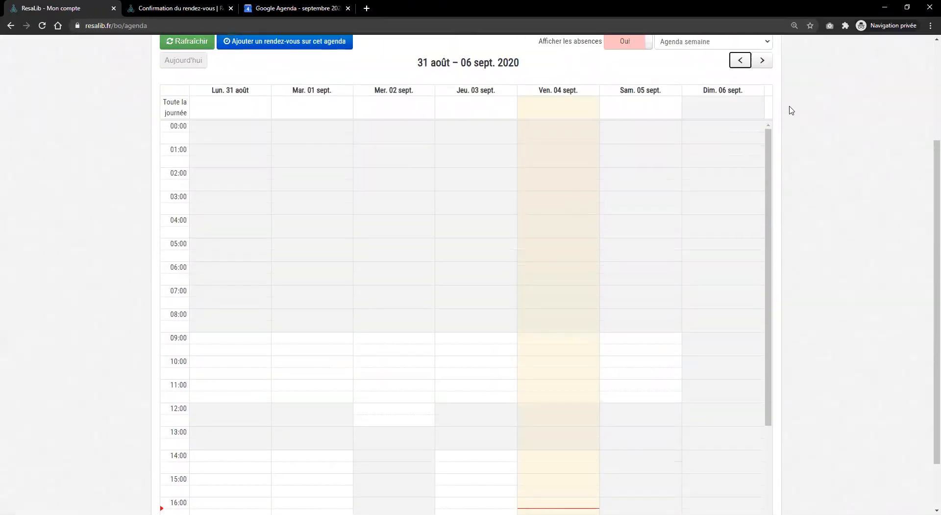
{"action": "scroll", "coordinate": [789, 109], "scroll_direction": "up", "scroll_amount": 2}
{"action": "left_click", "coordinate": [763, 155]}
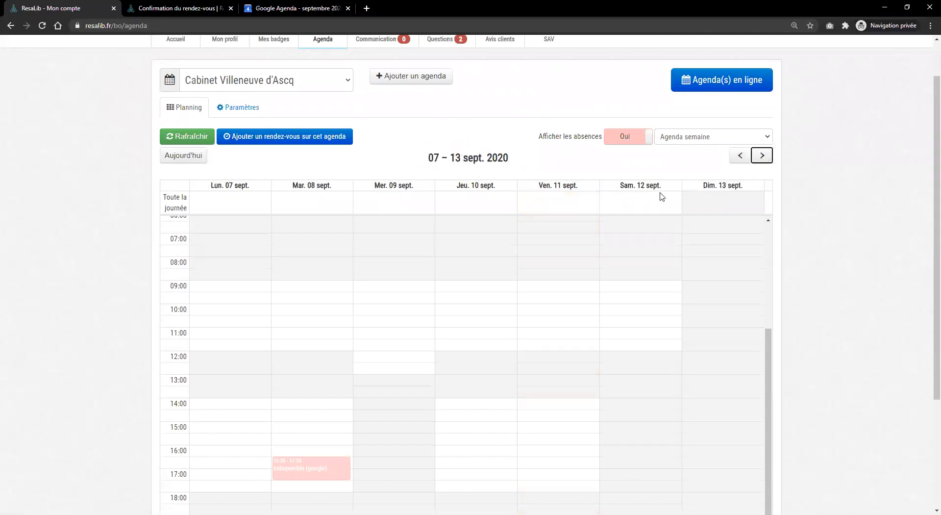
Check the absences in the week of 14–20 September, and return to the week of 7–13 September
{"action": "scroll", "coordinate": [633, 206], "scroll_direction": "down", "scroll_amount": 2}
{"action": "scroll", "coordinate": [812, 116], "scroll_direction": "up", "scroll_amount": 1}
{"action": "left_click", "coordinate": [762, 106]}
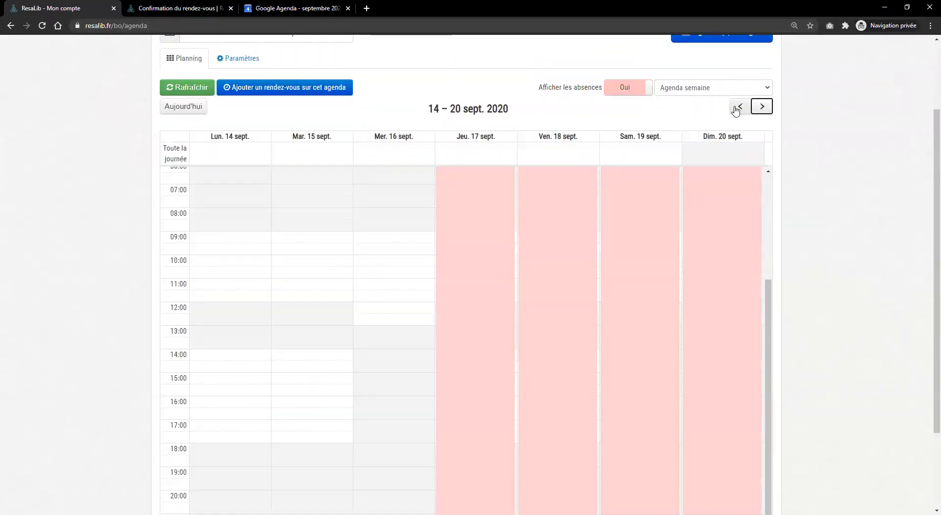
{"action": "left_click", "coordinate": [741, 107]}
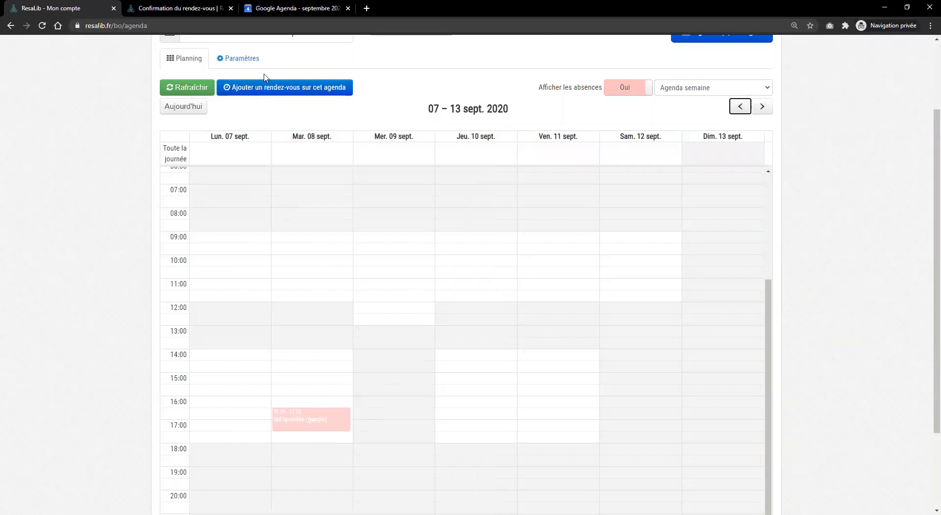
Examine the agenda's Google Agenda synchronisation settings and compare them with the September 2020 events in Google Agenda
{"action": "left_click", "coordinate": [239, 58]}
{"action": "scroll", "coordinate": [424, 185], "scroll_direction": "down", "scroll_amount": 10}
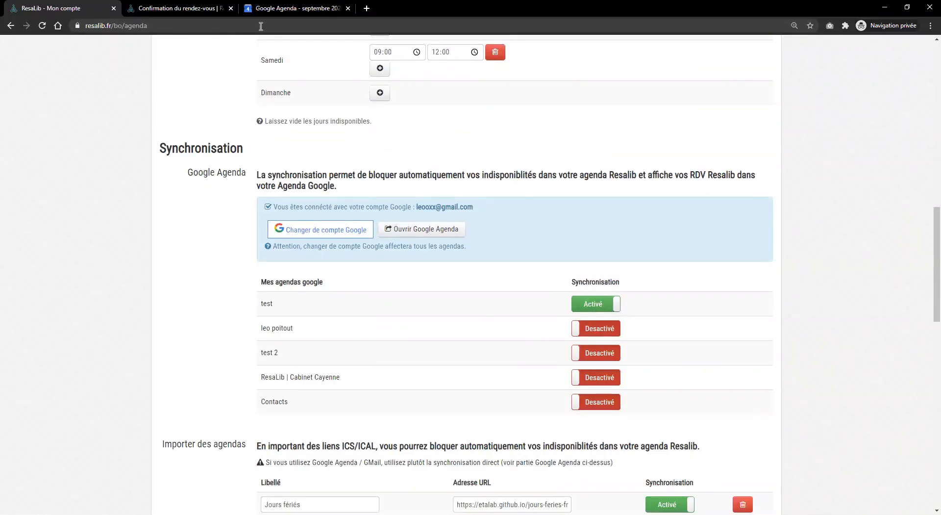
{"action": "left_click", "coordinate": [278, 13]}
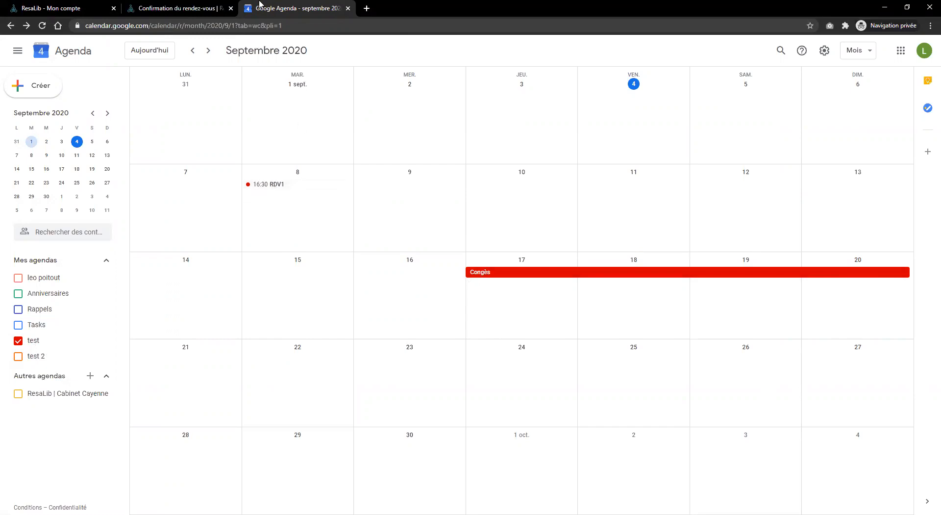
{"action": "left_click", "coordinate": [197, 8]}
{"action": "left_click", "coordinate": [82, 10]}
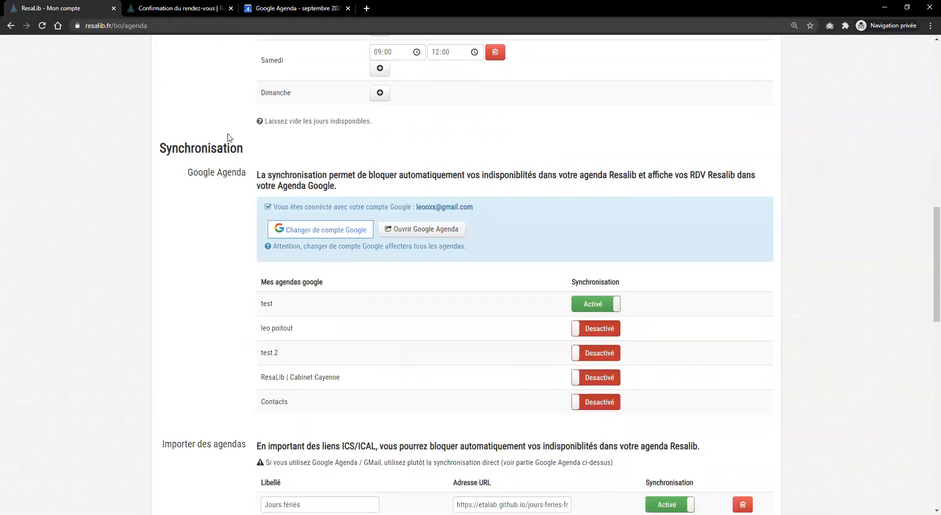
Return to the ResaLib planning and review the synchronised absences in the weeks of 7–13 and 14–20 September
{"action": "scroll", "coordinate": [230, 142], "scroll_direction": "up", "scroll_amount": 10}
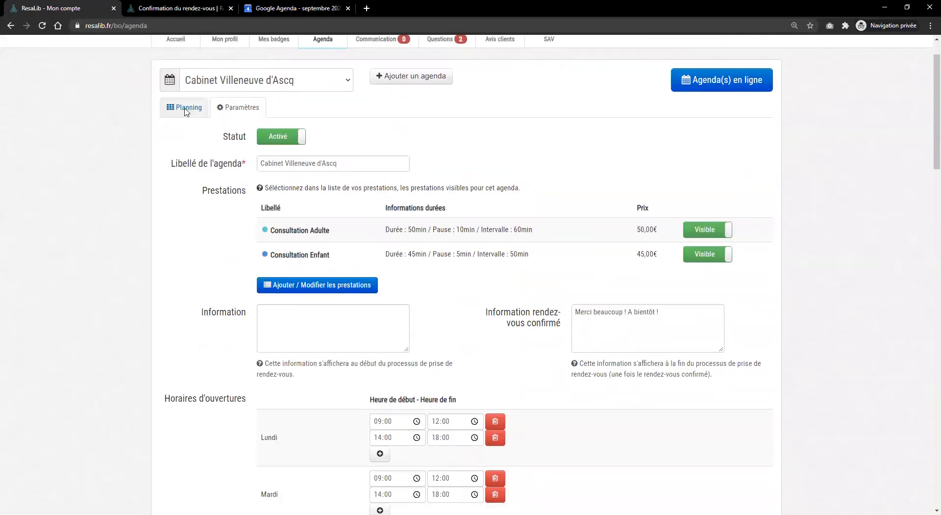
{"action": "left_click", "coordinate": [185, 109]}
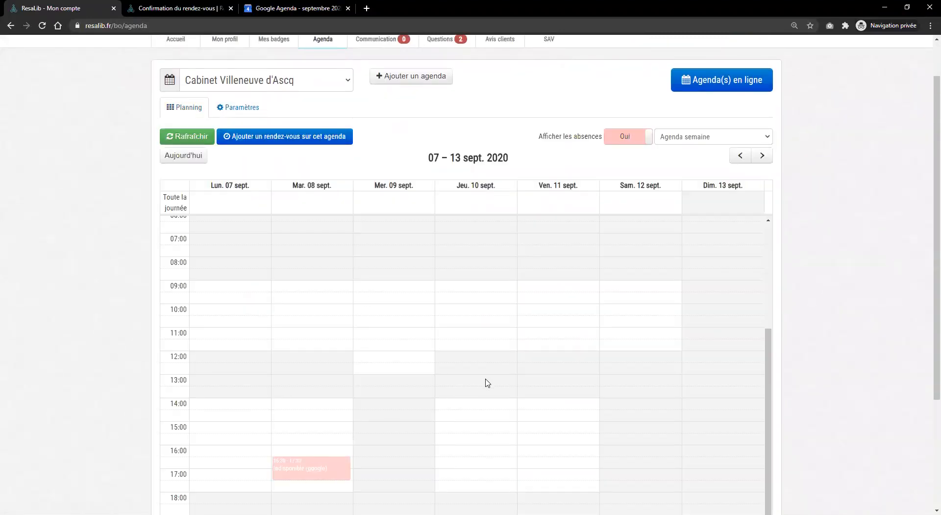
{"action": "scroll", "coordinate": [563, 315], "scroll_direction": "down", "scroll_amount": 2}
{"action": "scroll", "coordinate": [712, 183], "scroll_direction": "up", "scroll_amount": 5}
{"action": "scroll", "coordinate": [771, 160], "scroll_direction": "up", "scroll_amount": 2}
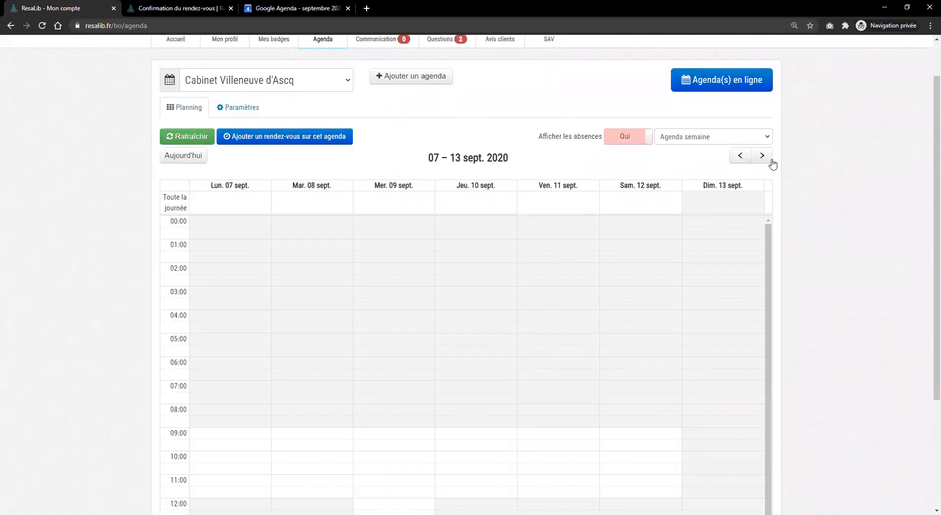
{"action": "left_click", "coordinate": [763, 155]}
{"action": "scroll", "coordinate": [671, 238], "scroll_direction": "down", "scroll_amount": 1}
{"action": "scroll", "coordinate": [666, 244], "scroll_direction": "up", "scroll_amount": 2}
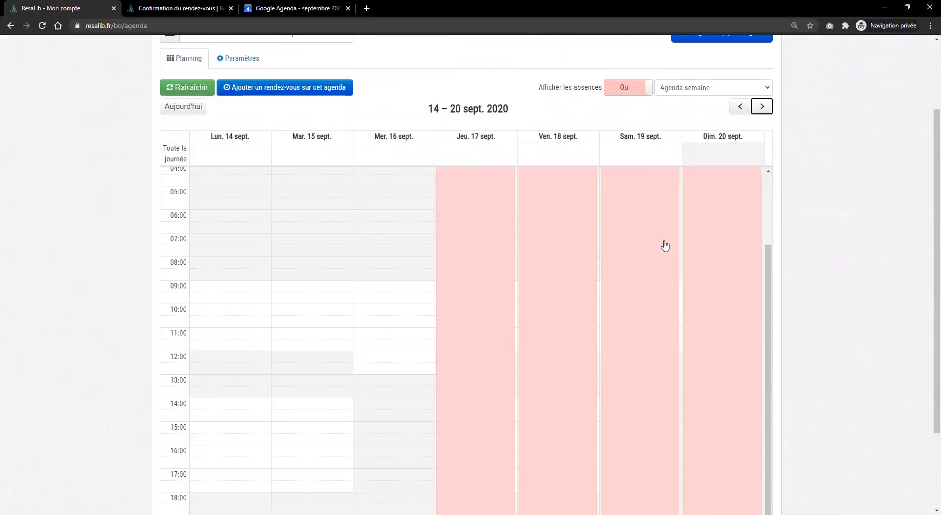
{"action": "left_click", "coordinate": [737, 108]}
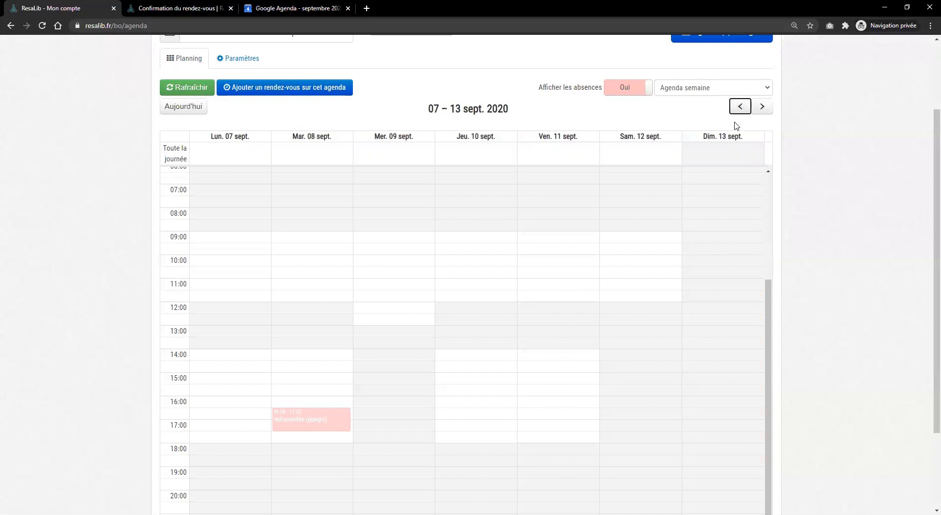
Add an absence named "Absent" on Thursday 10 September from 14:00 to 16:00
{"action": "left_click", "coordinate": [623, 94]}
{"action": "left_click", "coordinate": [623, 98]}
{"action": "left_click_drag", "start_coordinate": [479, 355], "coordinate": [490, 394]}
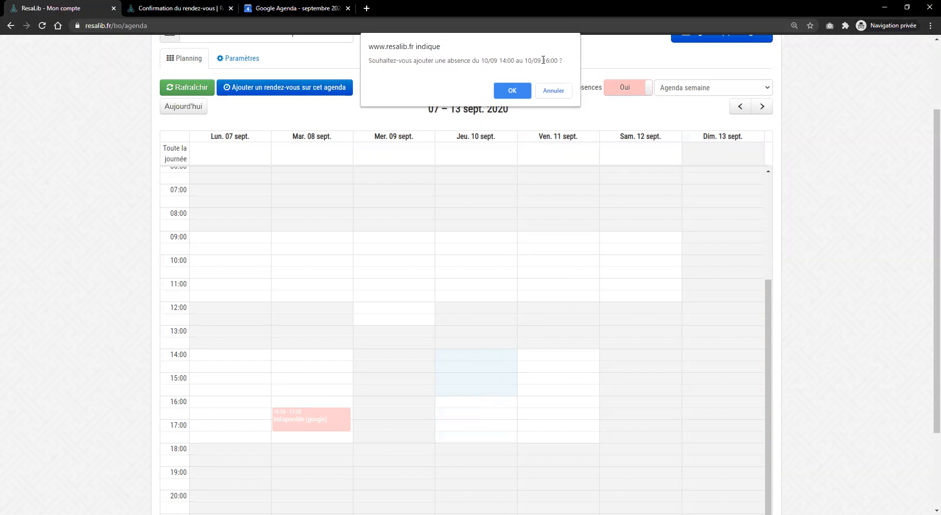
{"action": "left_click", "coordinate": [518, 89]}
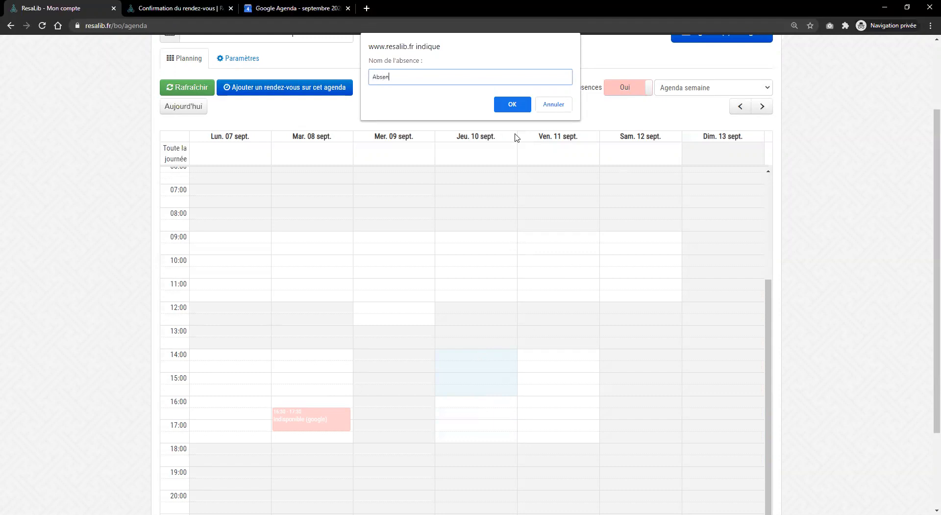
{"action": "left_click", "coordinate": [512, 104]}
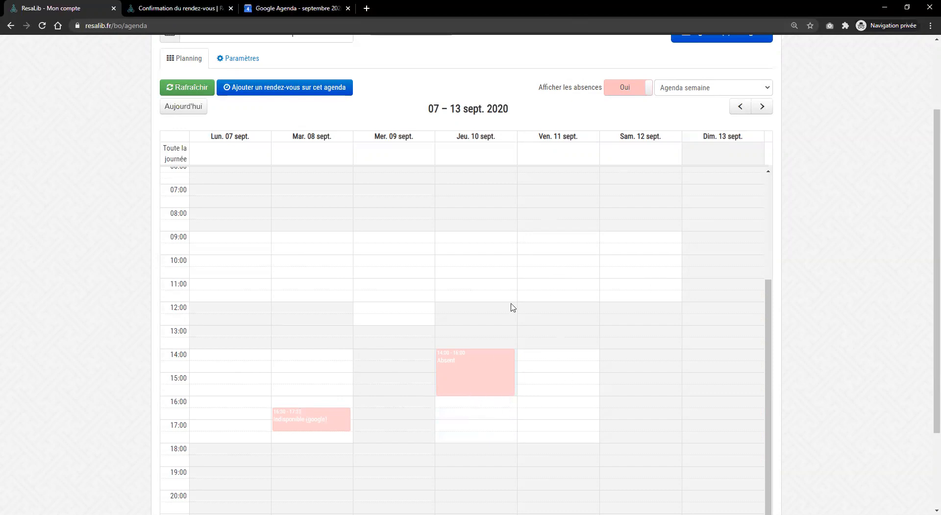
Start adding an appointment to this agenda and show the available slots on its booking page
{"action": "left_click", "coordinate": [273, 91]}
{"action": "middle_click", "coordinate": [267, 7]}
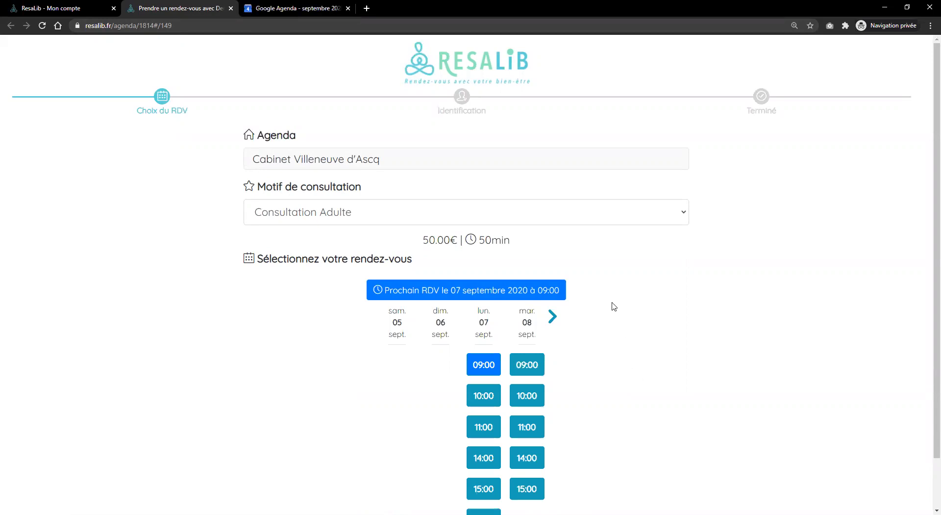
{"action": "scroll", "coordinate": [626, 353], "scroll_direction": "down", "scroll_amount": 1}
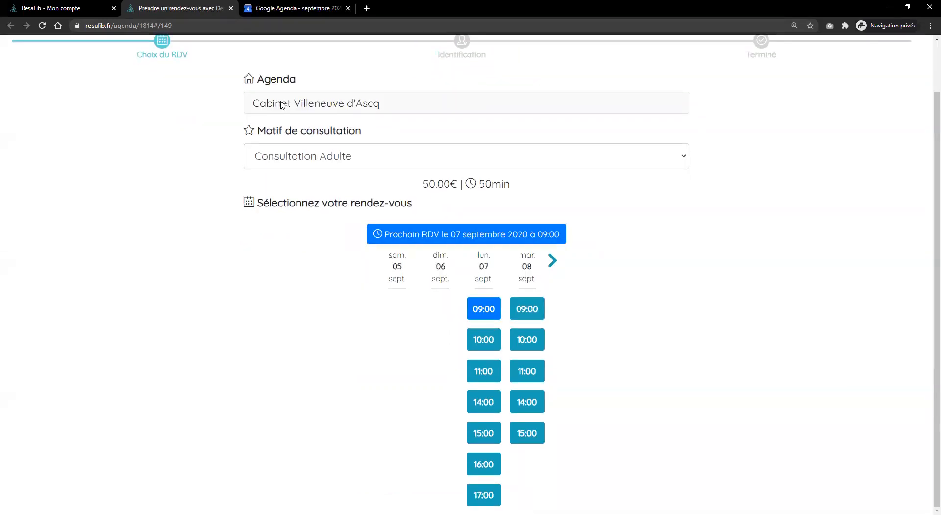
Compare the booking slots offered for 9–12 September with the opening hours and absences in the planning
{"action": "left_click", "coordinate": [70, 7]}
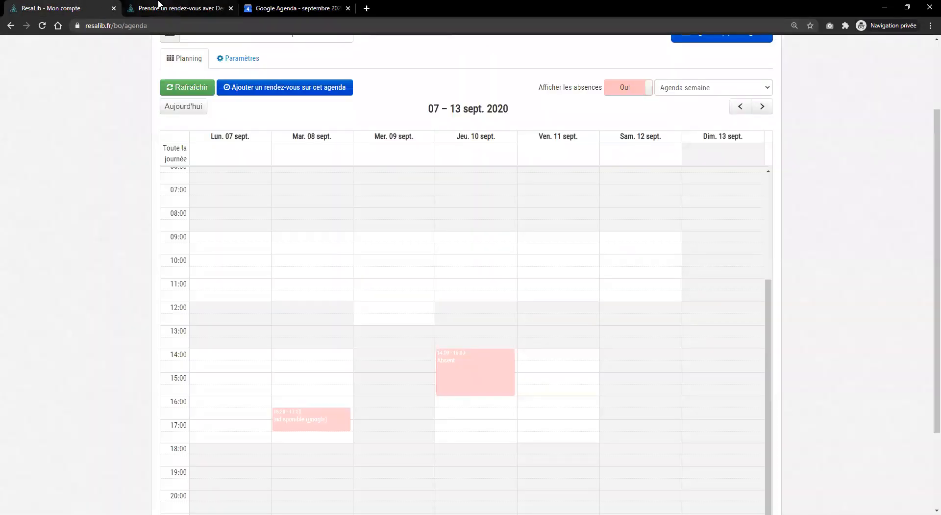
{"action": "left_click", "coordinate": [176, 8]}
{"action": "left_click", "coordinate": [554, 261]}
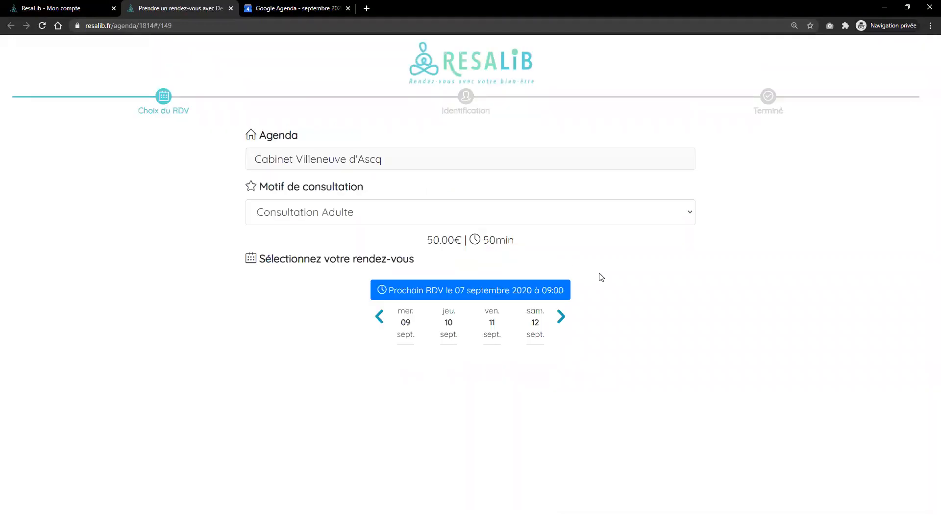
{"action": "scroll", "coordinate": [532, 413], "scroll_direction": "down", "scroll_amount": 1}
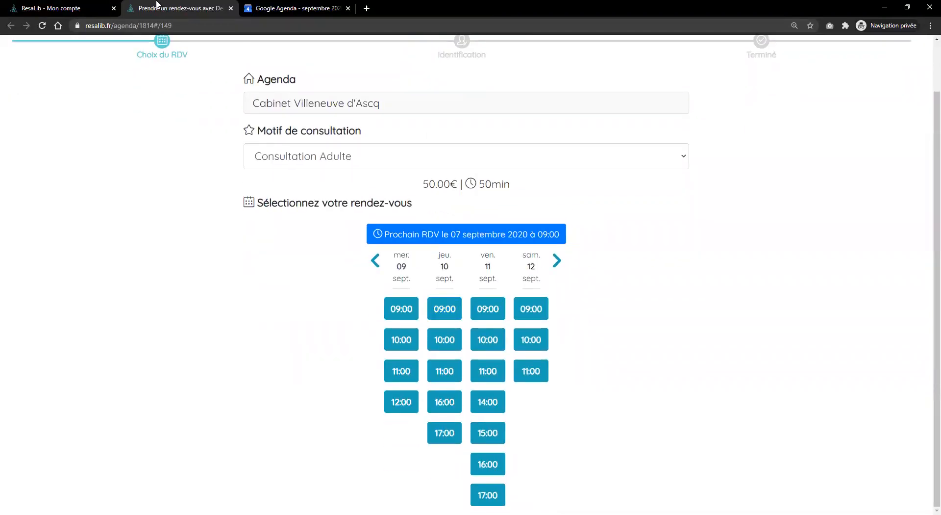
{"action": "left_click", "coordinate": [51, 6]}
{"action": "left_click", "coordinate": [147, 6]}
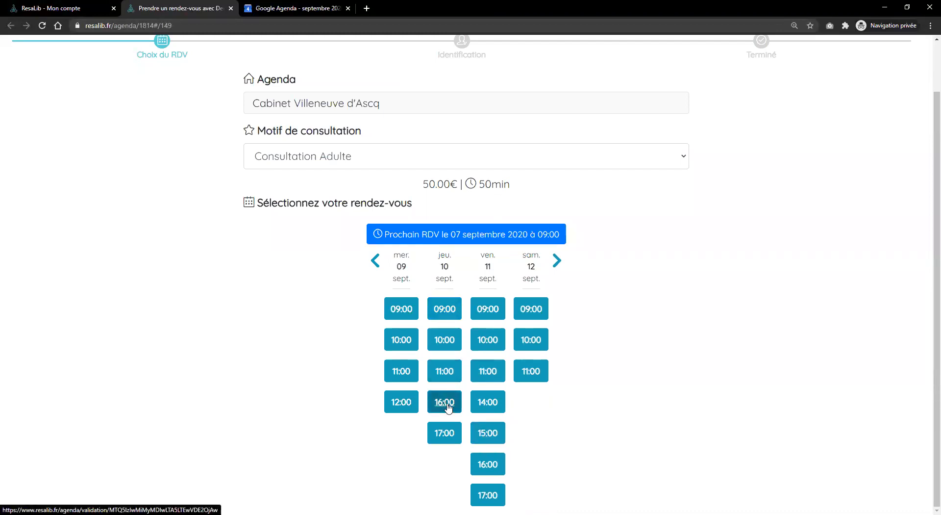
Compare the booking slots for 5–8 September with the Google absence on Tuesday 8 September in the planning
{"action": "left_click", "coordinate": [90, 5]}
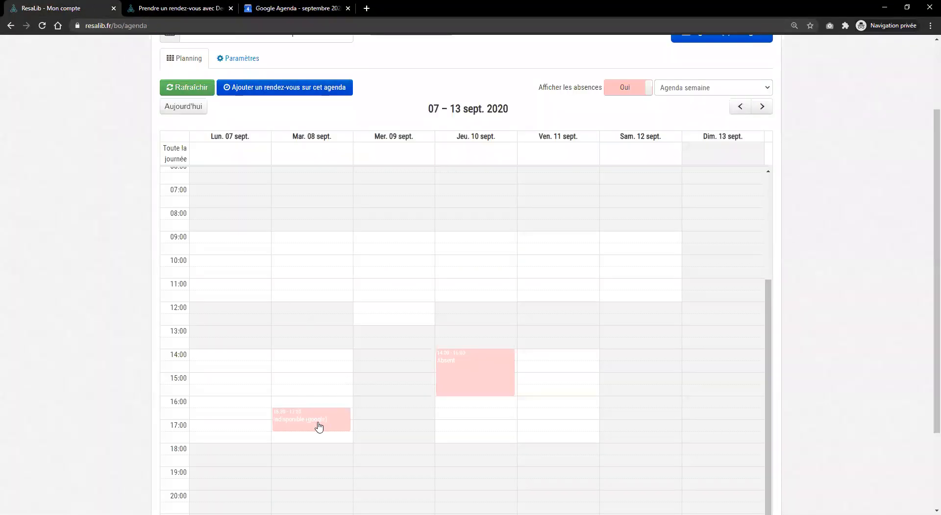
{"action": "left_click", "coordinate": [168, 5]}
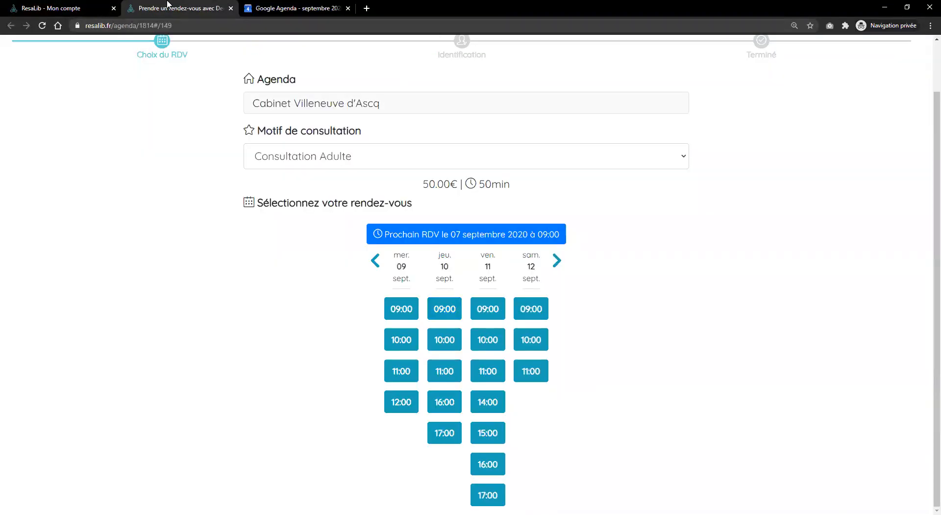
{"action": "left_click", "coordinate": [376, 262]}
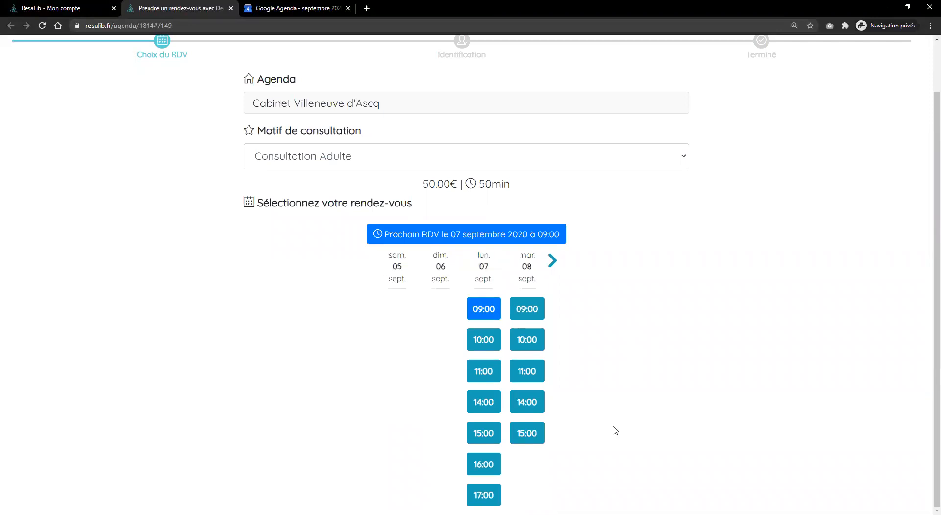
{"action": "scroll", "coordinate": [664, 365], "scroll_direction": "up", "scroll_amount": 2}
{"action": "left_click", "coordinate": [55, 7]}
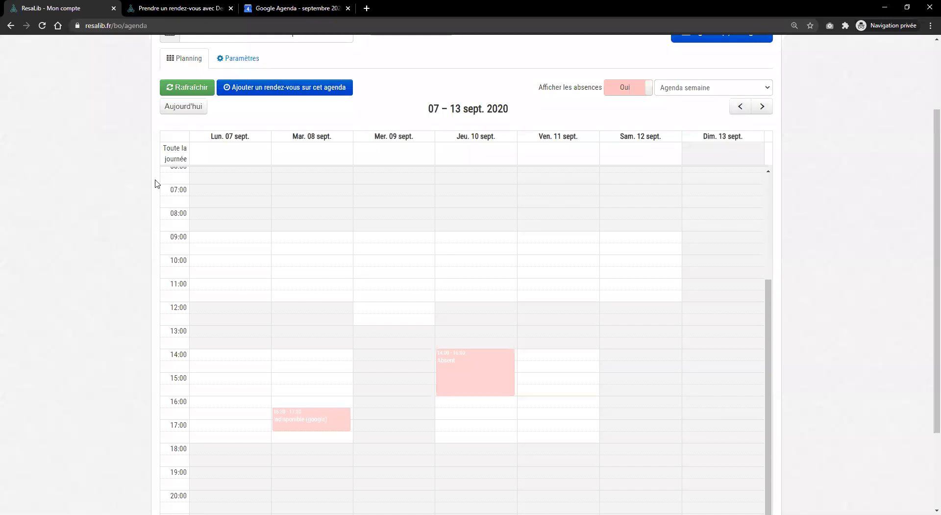
Return to the booking page and choose Consultation Adulte as the consultation reason
{"action": "left_click", "coordinate": [174, 7]}
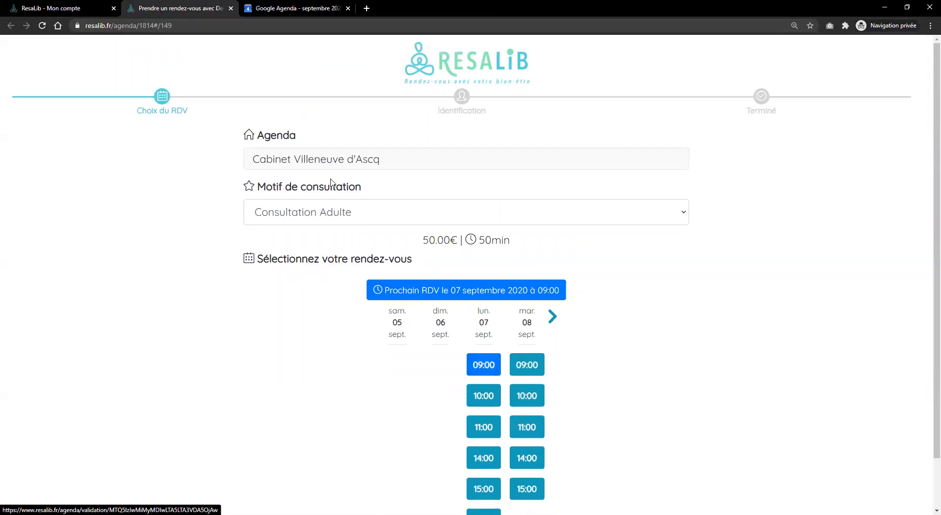
{"action": "left_click", "coordinate": [327, 218]}
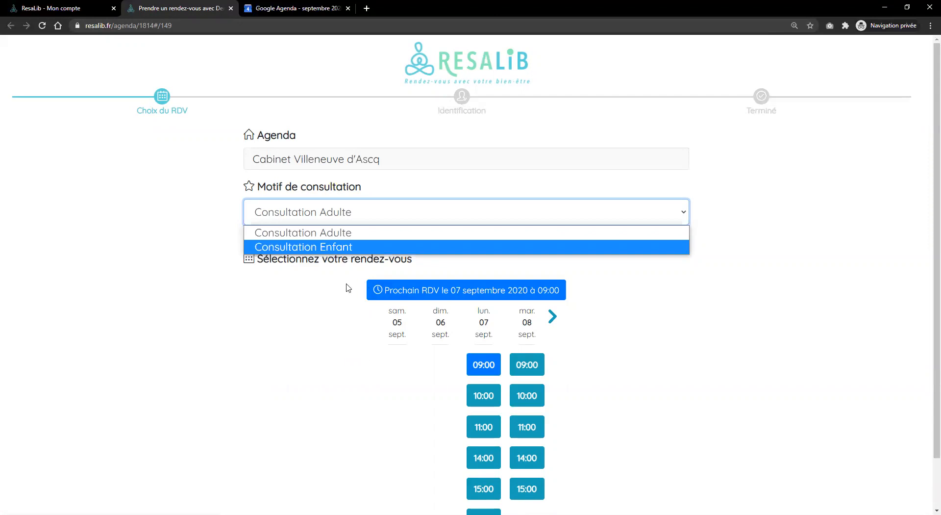
{"action": "left_click", "coordinate": [448, 234]}
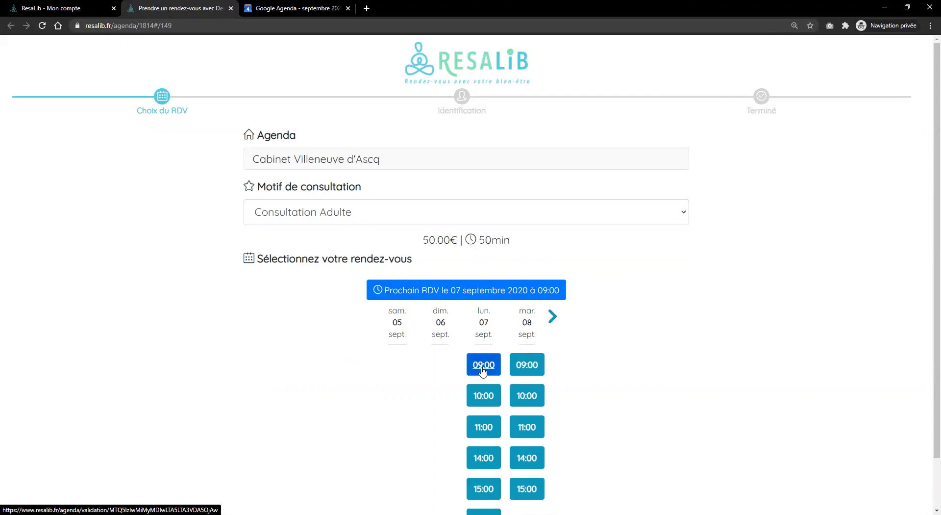
Pick the 10:00 slot on Monday 7 September for the Consultation Adulte appointment
{"action": "left_click", "coordinate": [488, 395]}
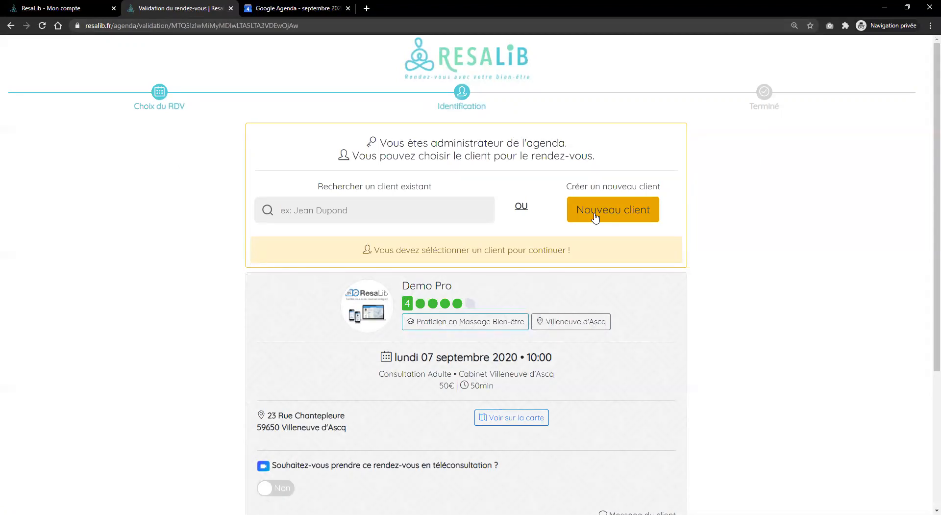
{"action": "left_click", "coordinate": [360, 220]}
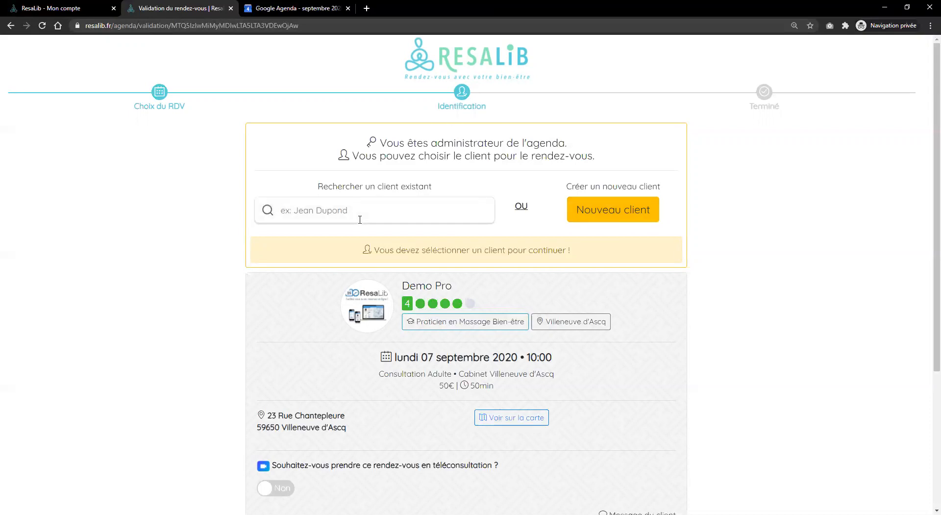
Look over the new client form's e-mail, mobile number and postal code fields, and close the form without creating a client
{"action": "left_click", "coordinate": [611, 215]}
{"action": "left_click", "coordinate": [411, 253]}
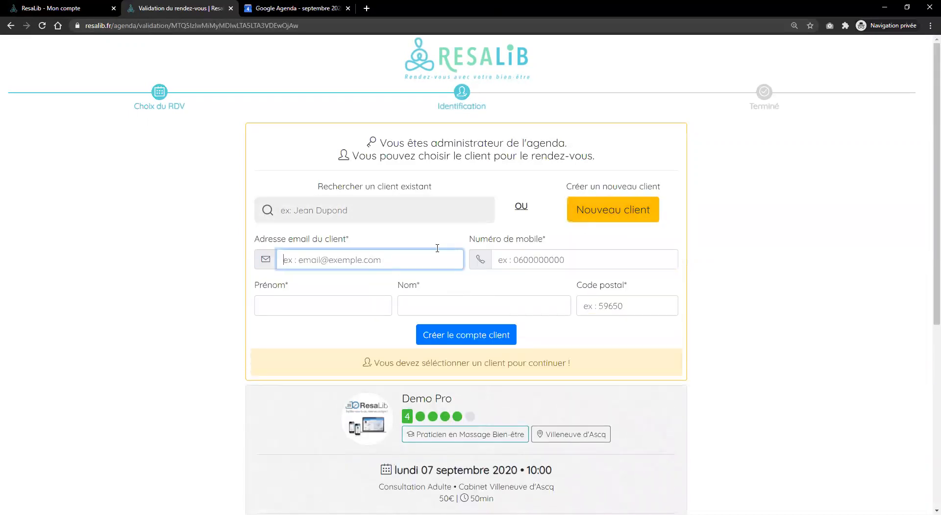
{"action": "left_click", "coordinate": [544, 254]}
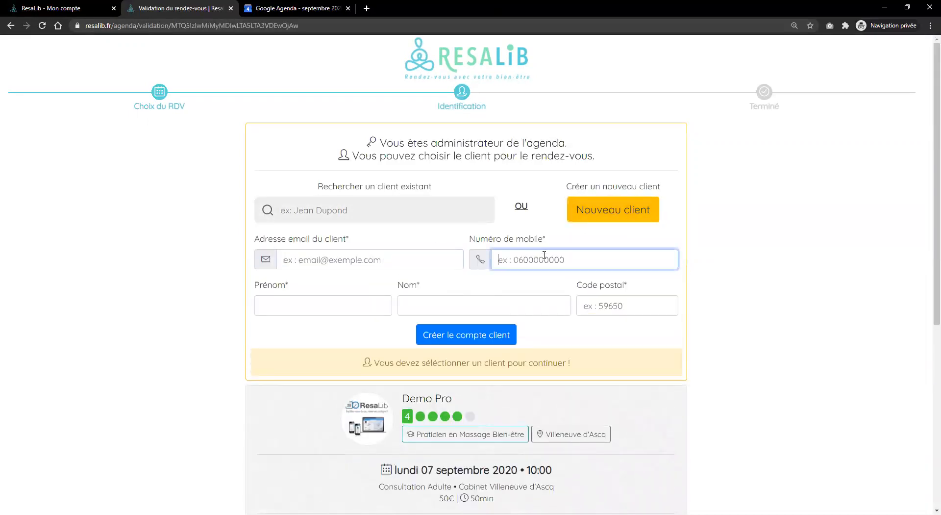
{"action": "left_click", "coordinate": [661, 304]}
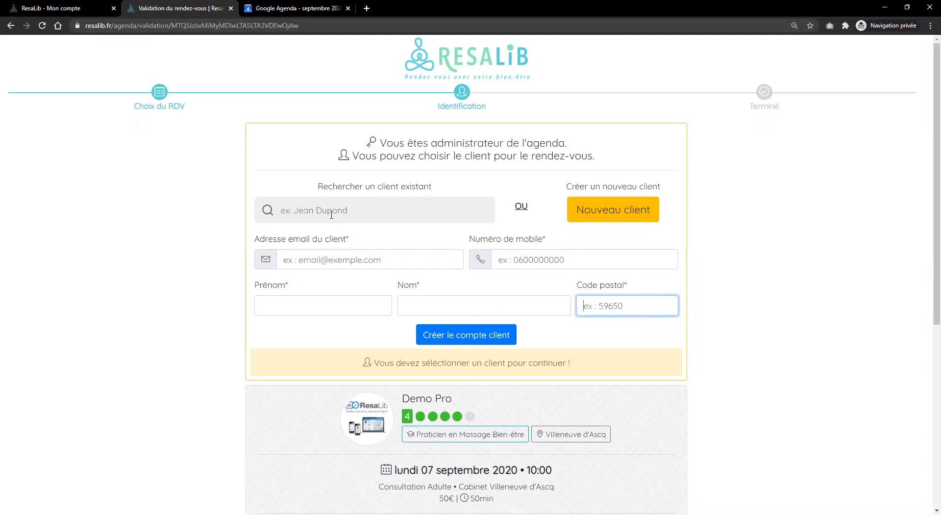
{"action": "left_click", "coordinate": [582, 208]}
Search the existing clients by first name and assign the matching client to the appointment
{"action": "left_click", "coordinate": [361, 212]}
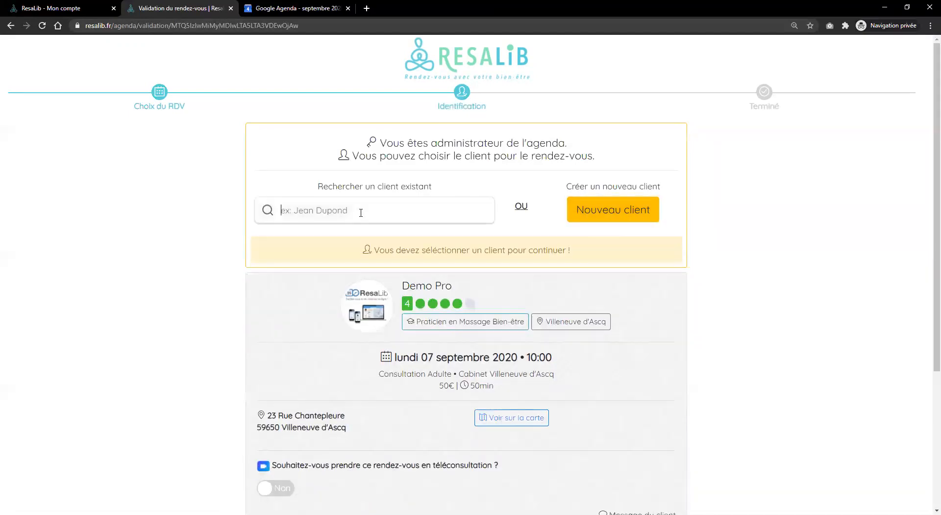
{"action": "type", "text": "leo"}
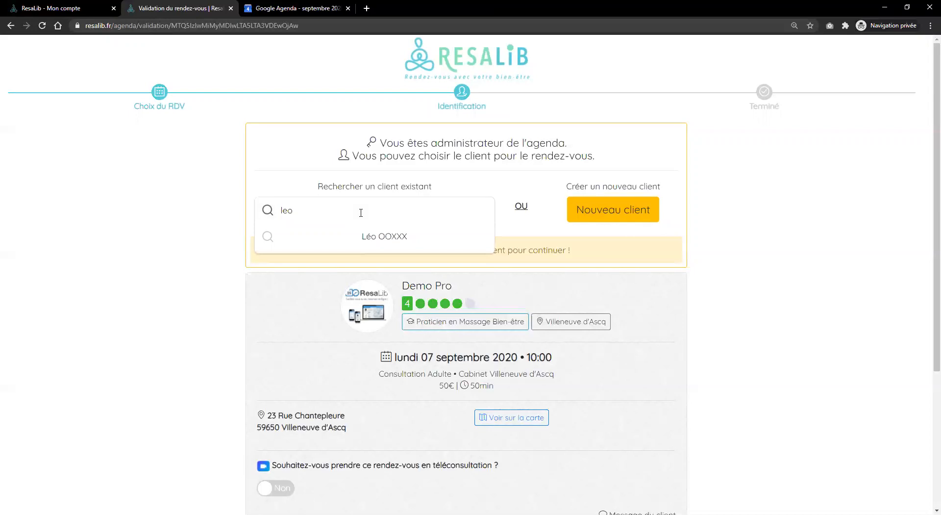
{"action": "left_click", "coordinate": [418, 239]}
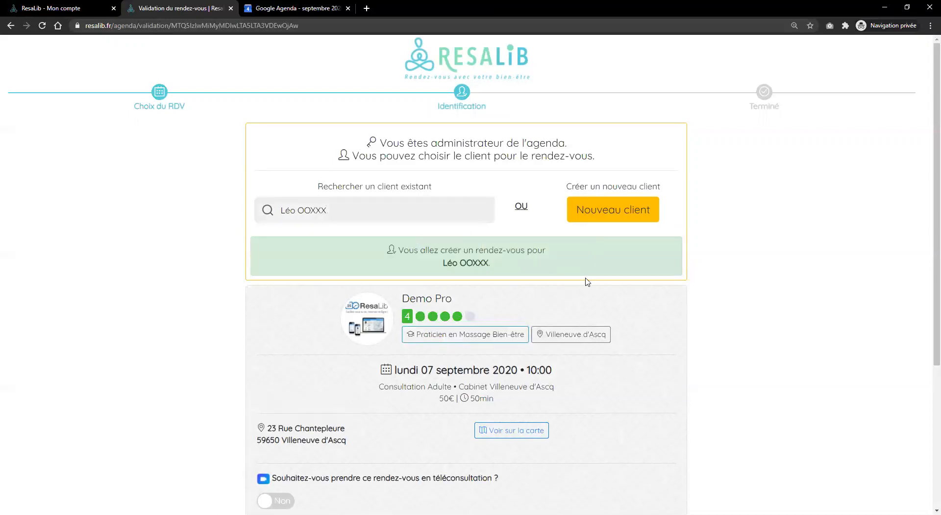
Review the appointment's summary and set it to take place as a teleconsultation
{"action": "scroll", "coordinate": [608, 260], "scroll_direction": "down", "scroll_amount": 3}
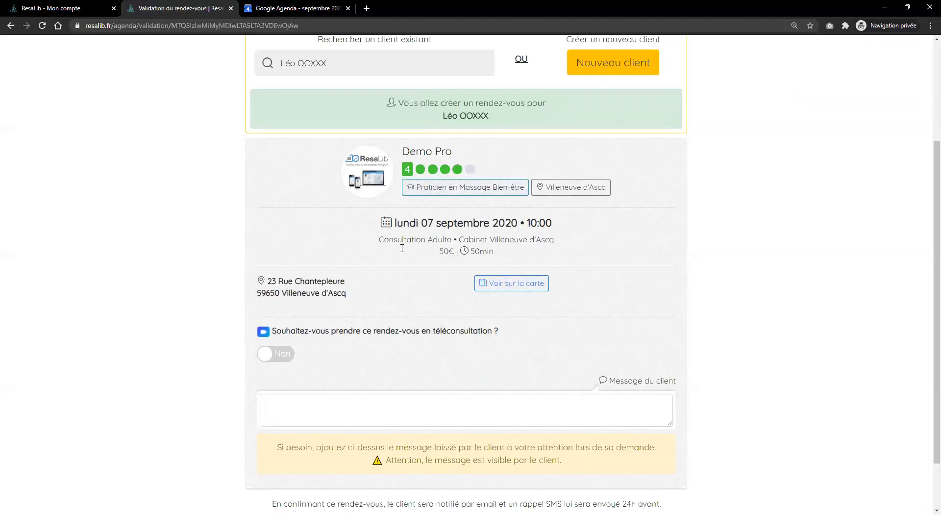
{"action": "left_click_drag", "start_coordinate": [494, 254], "coordinate": [413, 260]}
{"action": "left_click", "coordinate": [413, 260]}
{"action": "scroll", "coordinate": [383, 311], "scroll_direction": "up", "scroll_amount": 2}
{"action": "scroll", "coordinate": [384, 311], "scroll_direction": "down", "scroll_amount": 2}
{"action": "left_click", "coordinate": [276, 360]}
Check the booking details, leave the client message empty and confirm the appointment
{"action": "scroll", "coordinate": [468, 343], "scroll_direction": "up", "scroll_amount": 3}
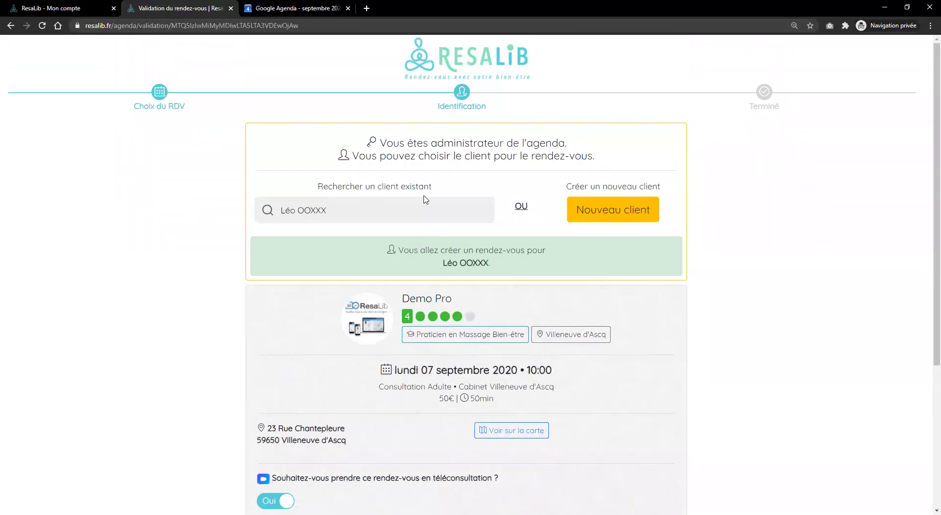
{"action": "scroll", "coordinate": [438, 245], "scroll_direction": "down", "scroll_amount": 3}
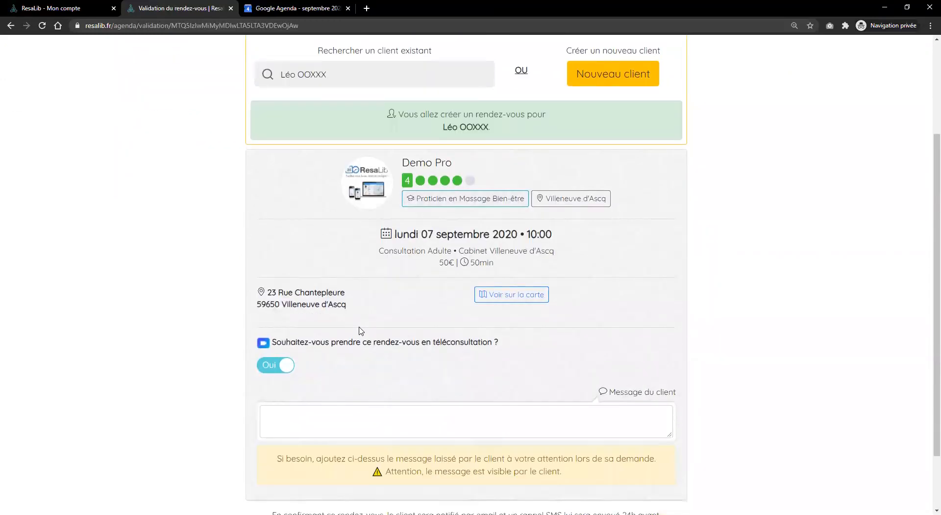
{"action": "scroll", "coordinate": [464, 361], "scroll_direction": "down", "scroll_amount": 1}
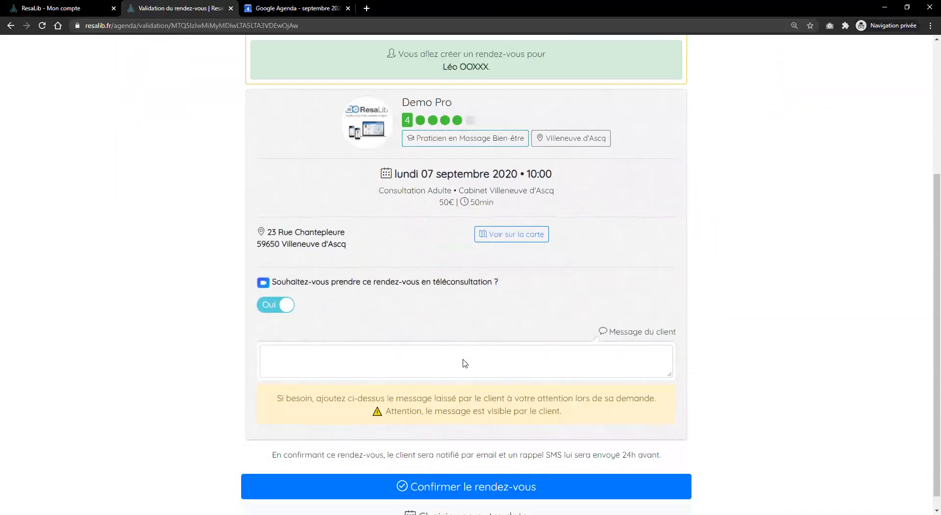
{"action": "left_click", "coordinate": [405, 353]}
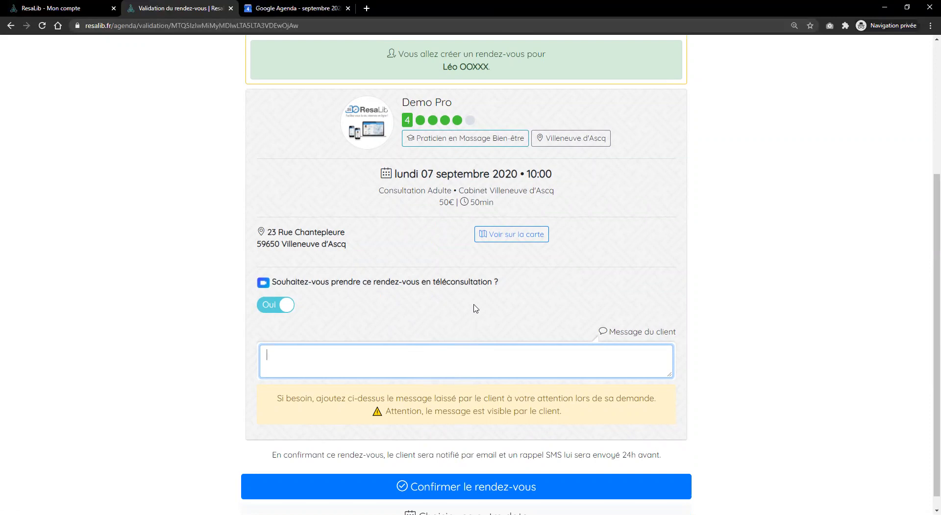
{"action": "scroll", "coordinate": [474, 308], "scroll_direction": "up", "scroll_amount": 2}
{"action": "scroll", "coordinate": [467, 322], "scroll_direction": "down", "scroll_amount": 2}
{"action": "left_click", "coordinate": [451, 398]}
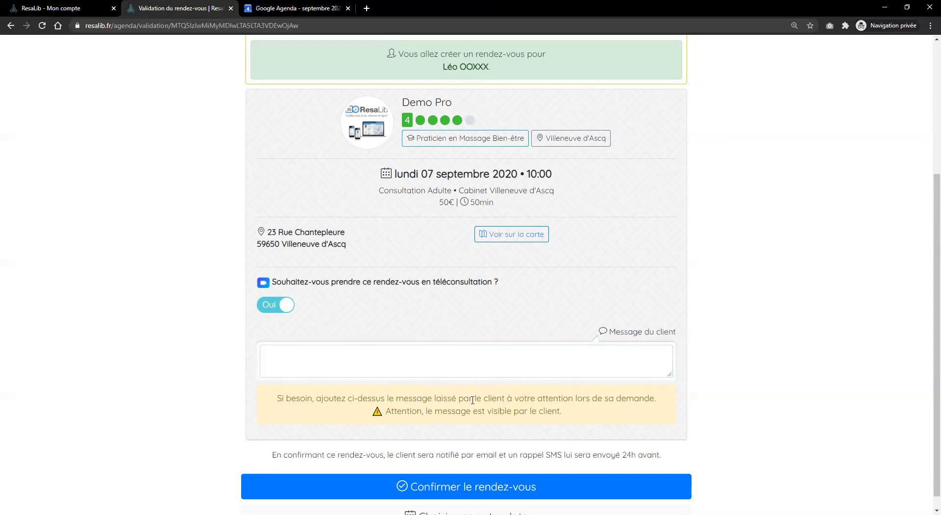
{"action": "scroll", "coordinate": [472, 399], "scroll_direction": "down", "scroll_amount": 1}
{"action": "scroll", "coordinate": [546, 392], "scroll_direction": "up", "scroll_amount": 3}
{"action": "scroll", "coordinate": [520, 419], "scroll_direction": "down", "scroll_amount": 3}
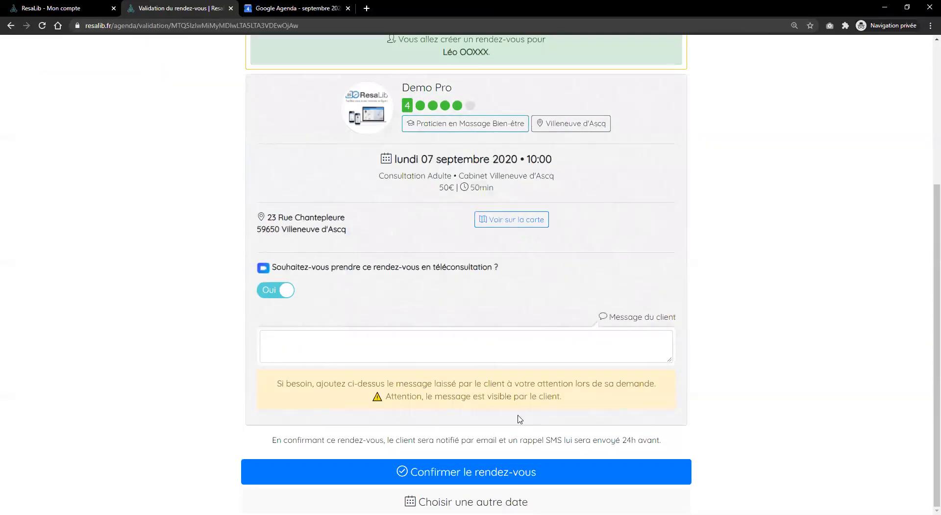
{"action": "left_click", "coordinate": [451, 472]}
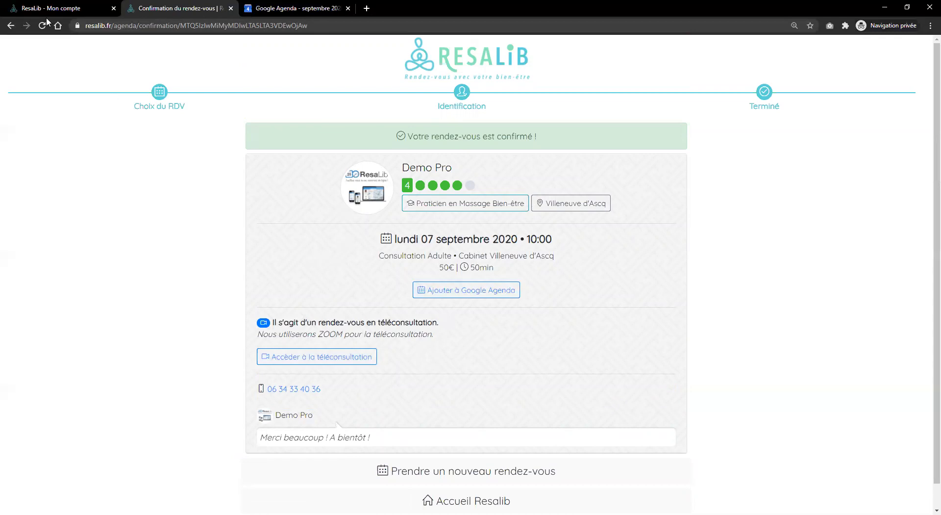
Return to the ResaLib planning, refresh it and show the summary of the new 10:00 appointment on 7 September
{"action": "left_click", "coordinate": [69, 8]}
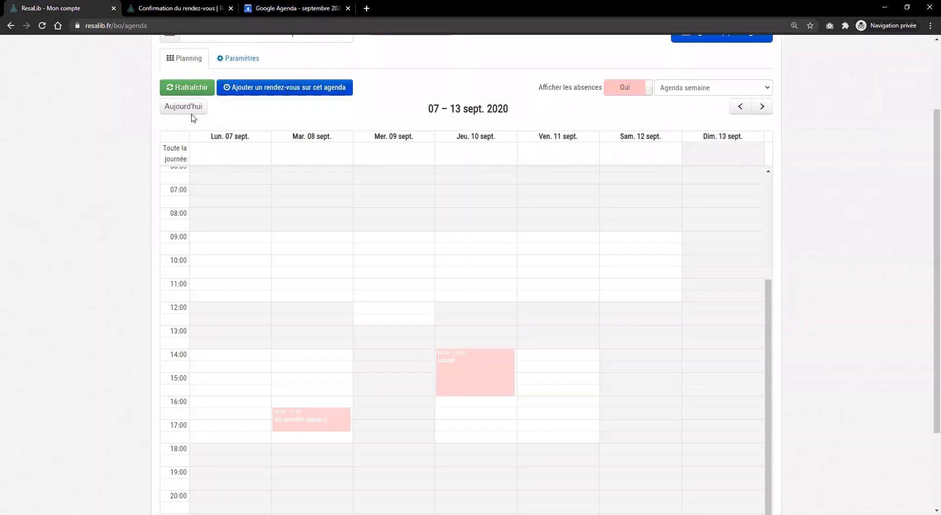
{"action": "left_click", "coordinate": [186, 88]}
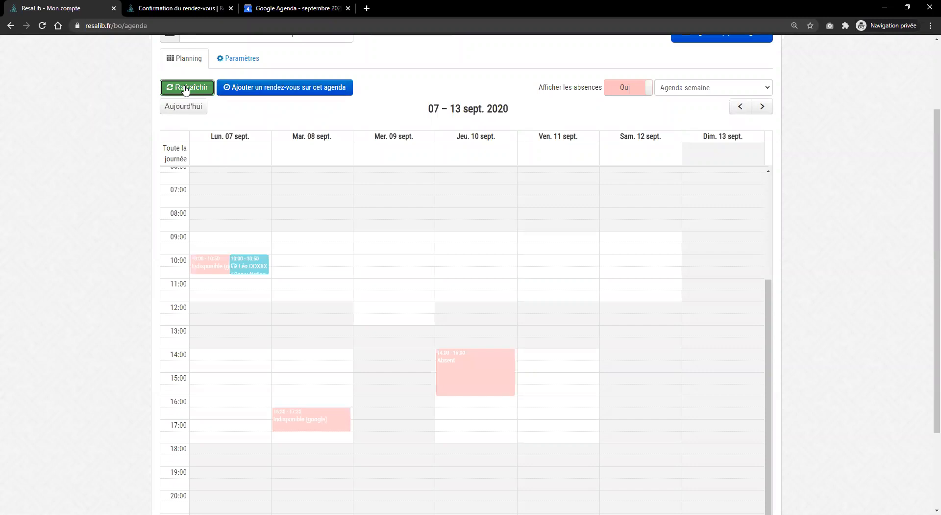
{"action": "left_click", "coordinate": [254, 269]}
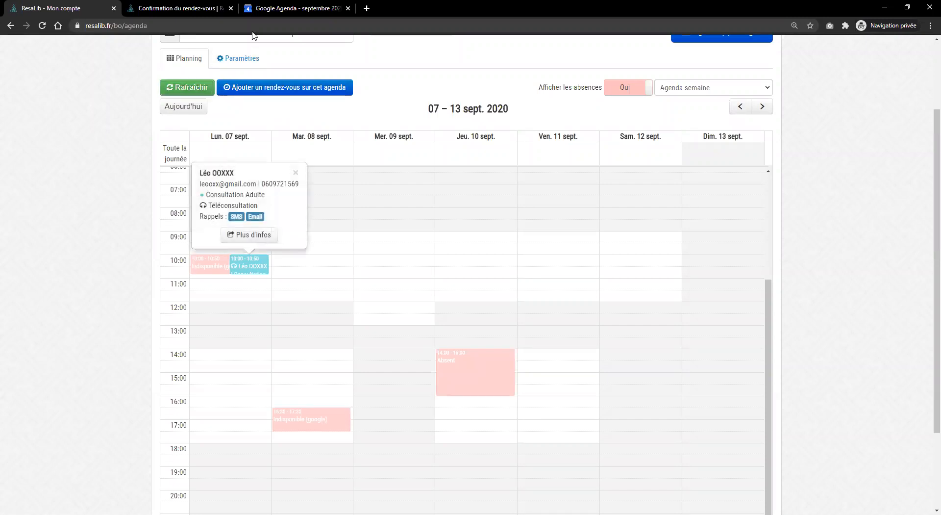
Switch to Google Agenda and show the details of the synchronised 10:00 appointment on 7 September
{"action": "left_click", "coordinate": [260, 9]}
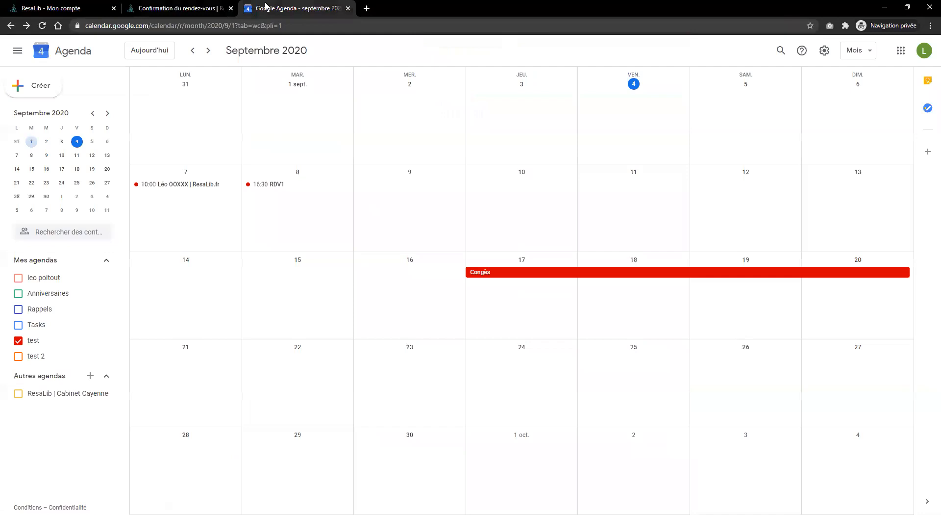
{"action": "left_click", "coordinate": [181, 187]}
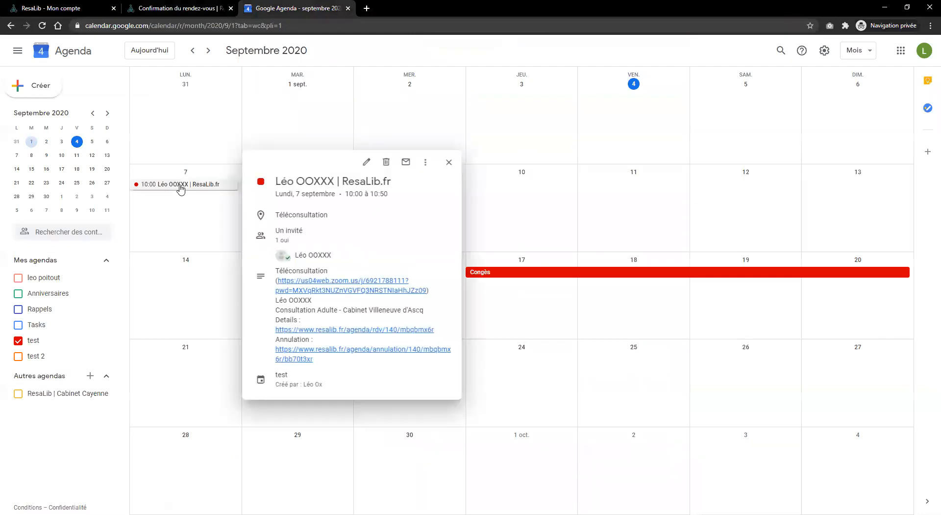
Go back to the ResaLib planning and open the teleconsultation appointment's full information page to review its details
{"action": "left_click", "coordinate": [67, 7]}
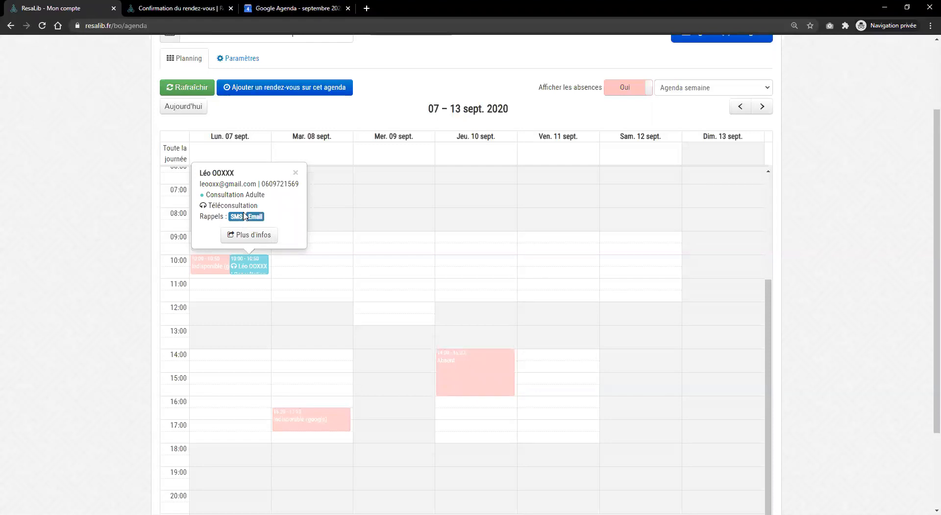
{"action": "left_click_drag", "start_coordinate": [209, 205], "coordinate": [258, 206]}
{"action": "left_click", "coordinate": [275, 203]}
{"action": "left_click", "coordinate": [267, 229]}
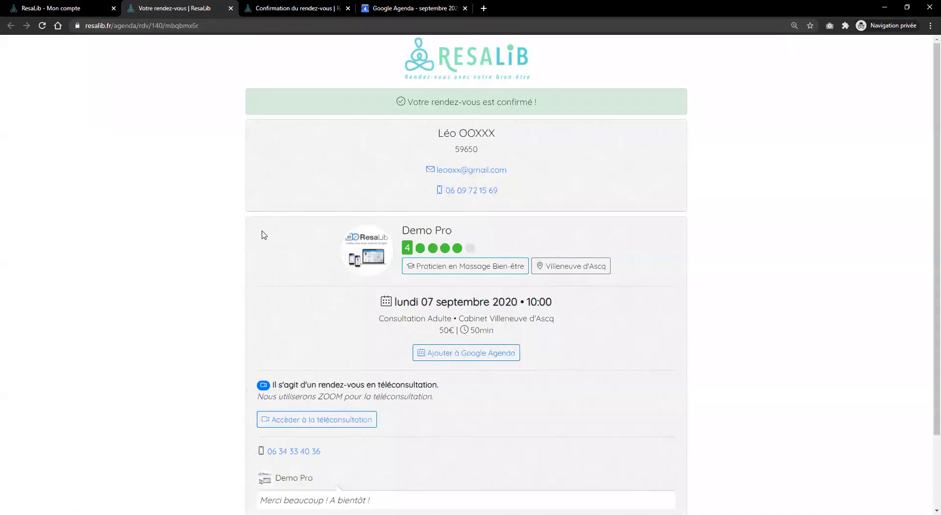
{"action": "scroll", "coordinate": [294, 216], "scroll_direction": "down", "scroll_amount": 2}
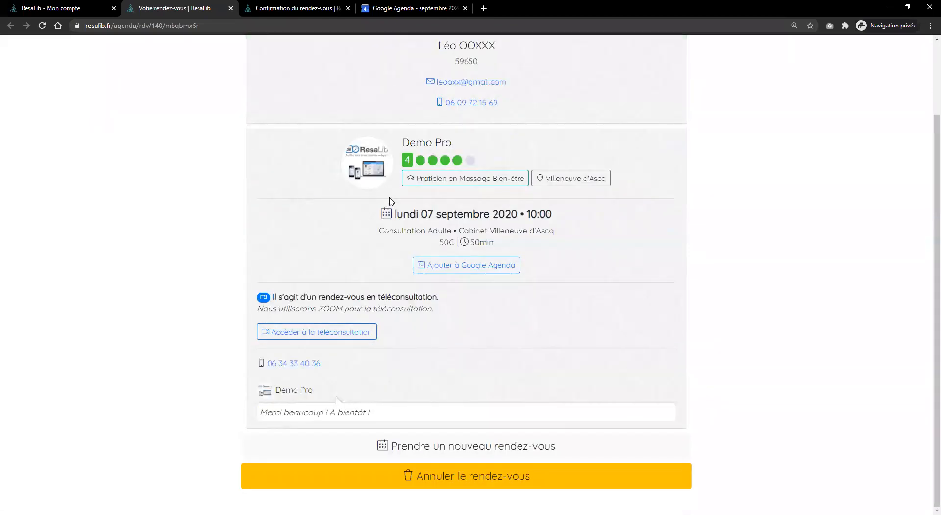
{"action": "scroll", "coordinate": [500, 218], "scroll_direction": "up", "scroll_amount": 2}
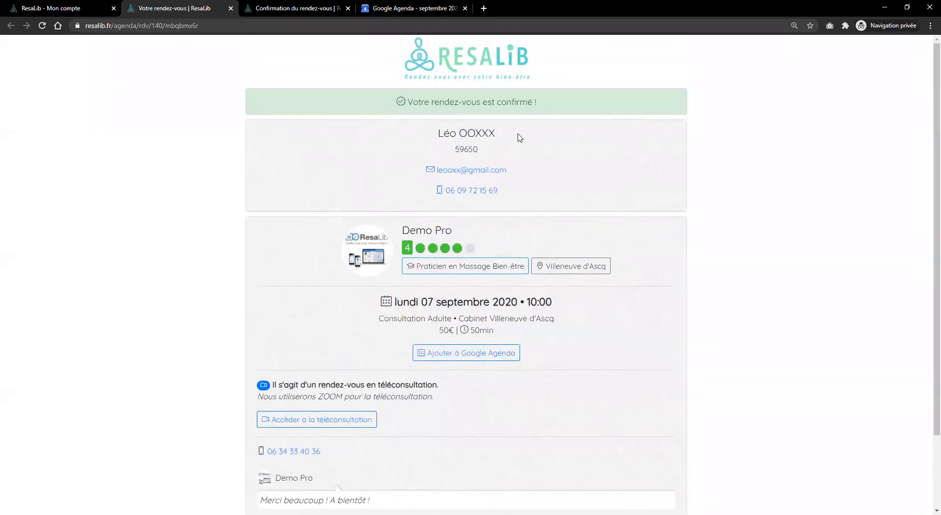
{"action": "scroll", "coordinate": [510, 230], "scroll_direction": "down", "scroll_amount": 2}
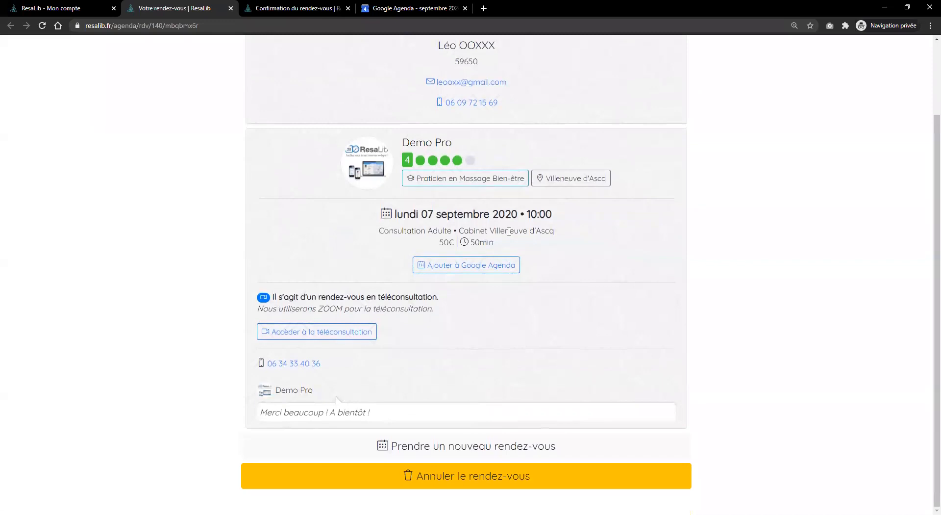
Examine the appointment's cancellation page and its message field, and return to the planning without confirming the cancellation
{"action": "left_click", "coordinate": [479, 470]}
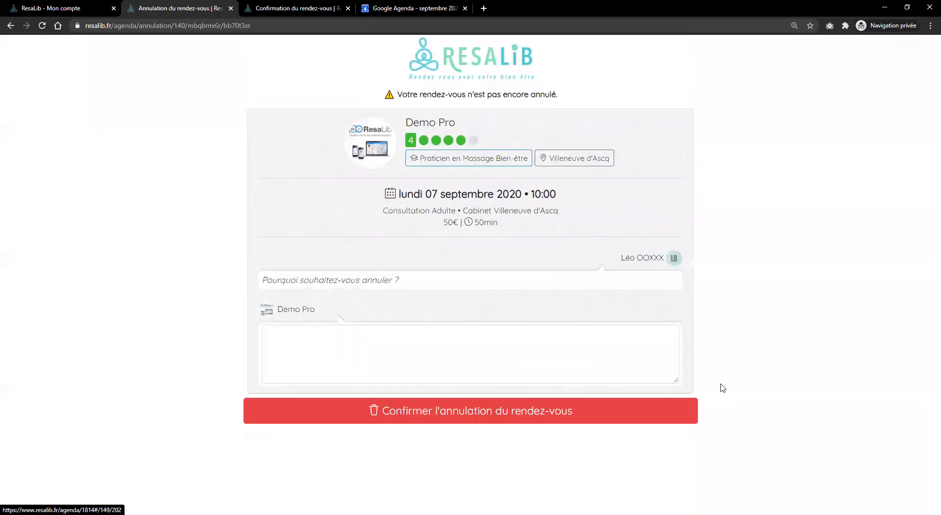
{"action": "left_click", "coordinate": [343, 346]}
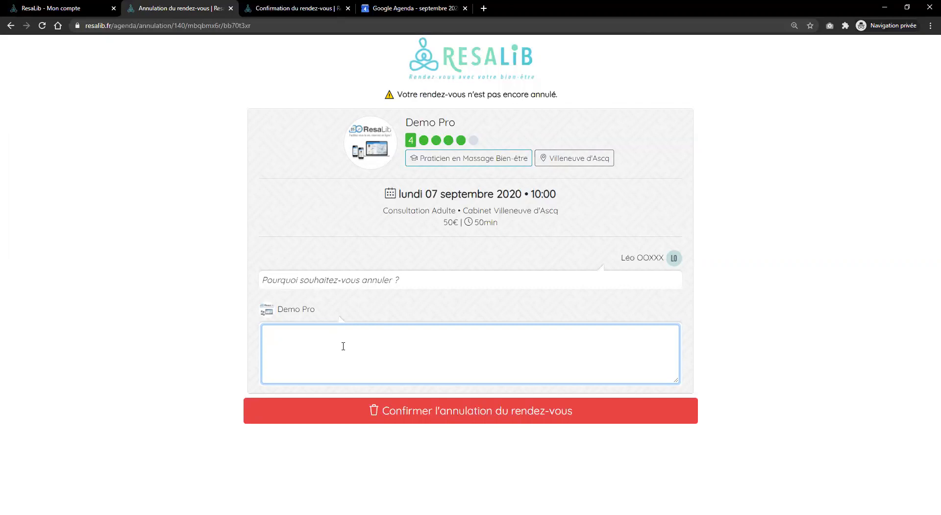
{"action": "left_click", "coordinate": [86, 7]}
{"action": "middle_click", "coordinate": [160, 5]}
{"action": "left_click", "coordinate": [295, 173]}
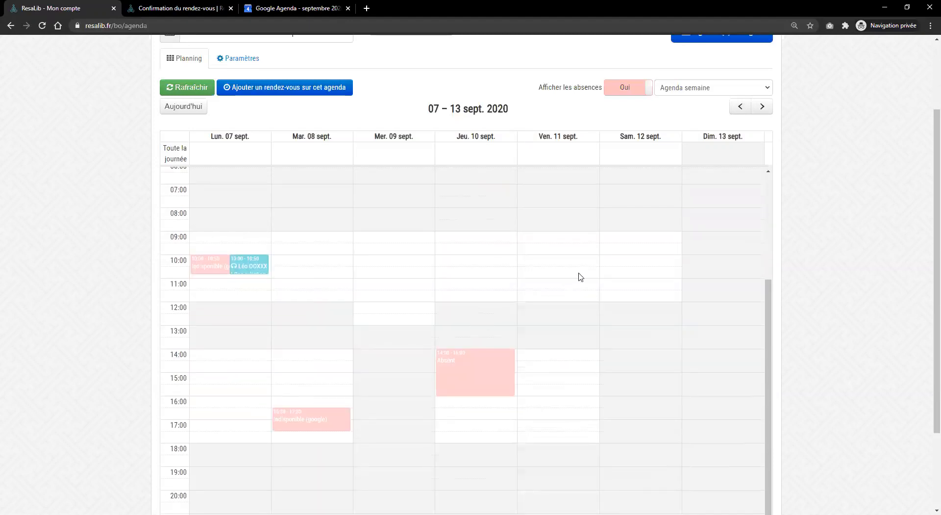
{"action": "scroll", "coordinate": [820, 280], "scroll_direction": "up", "scroll_amount": 2}
{"action": "scroll", "coordinate": [819, 279], "scroll_direction": "down", "scroll_amount": 3}
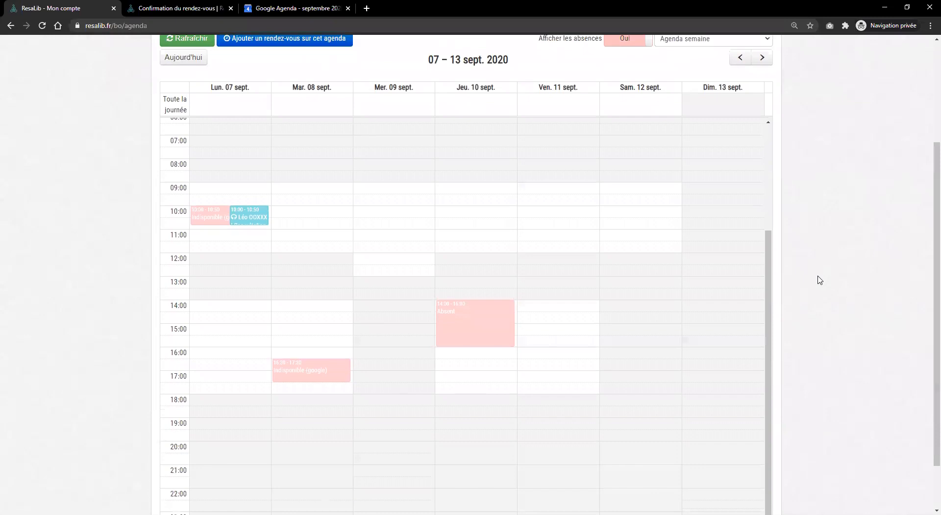
{"action": "scroll", "coordinate": [697, 279], "scroll_direction": "up", "scroll_amount": 1}
{"action": "scroll", "coordinate": [796, 313], "scroll_direction": "up", "scroll_amount": 2}
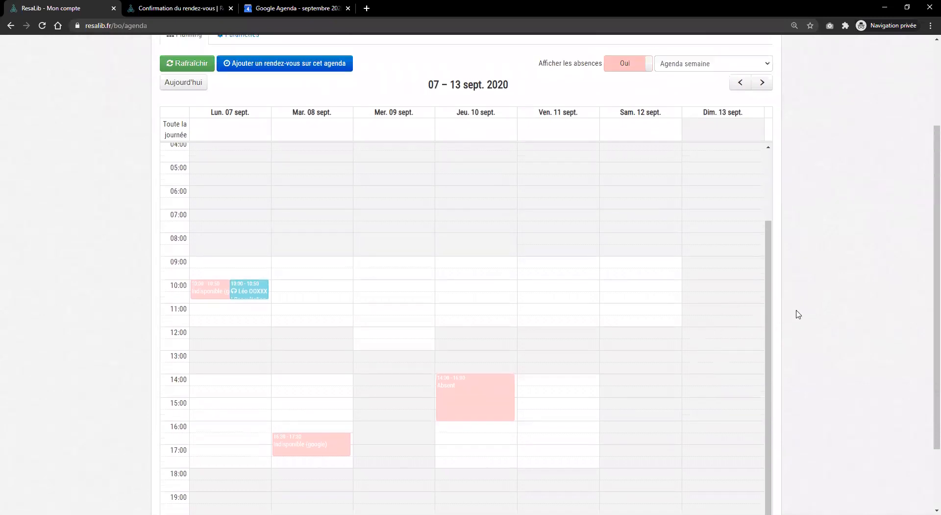
{"action": "scroll", "coordinate": [798, 308], "scroll_direction": "down", "scroll_amount": 2}
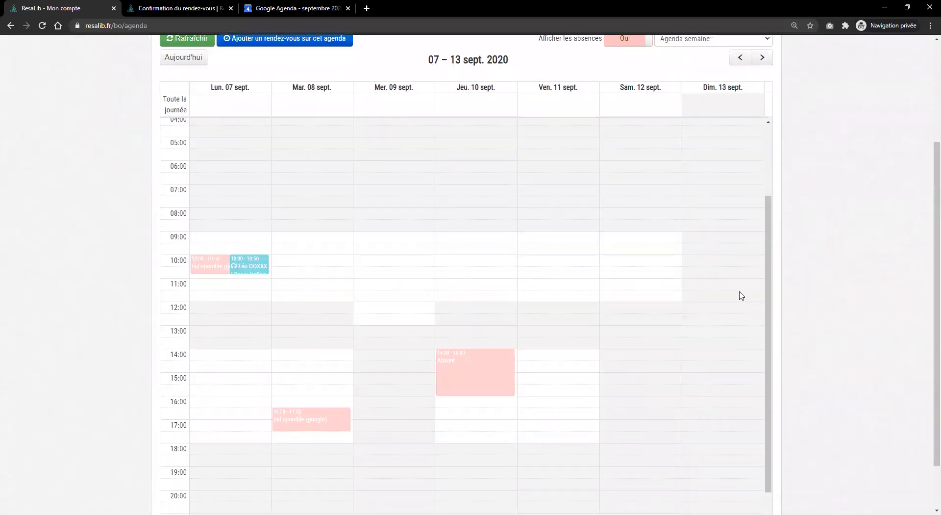
{"action": "scroll", "coordinate": [619, 309], "scroll_direction": "up", "scroll_amount": 2}
{"action": "scroll", "coordinate": [720, 295], "scroll_direction": "down", "scroll_amount": 3}
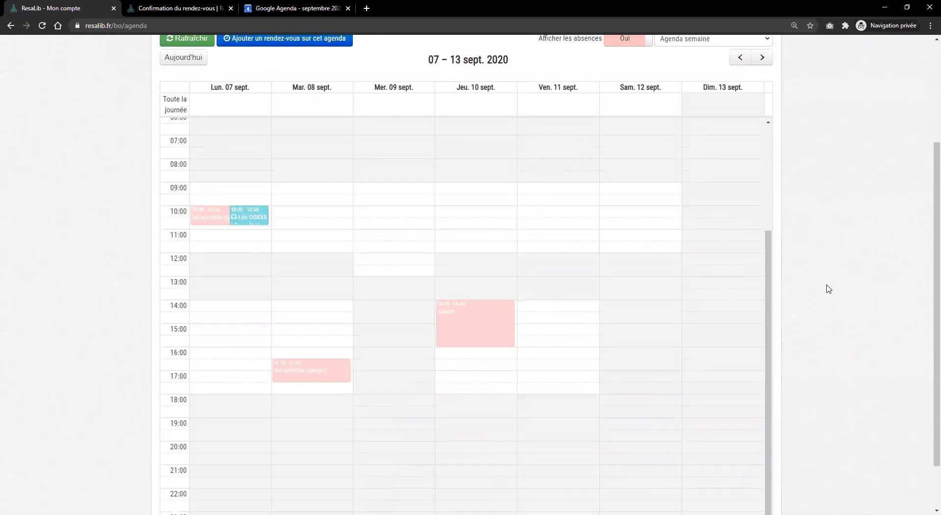
{"action": "scroll", "coordinate": [829, 288], "scroll_direction": "up", "scroll_amount": 2}
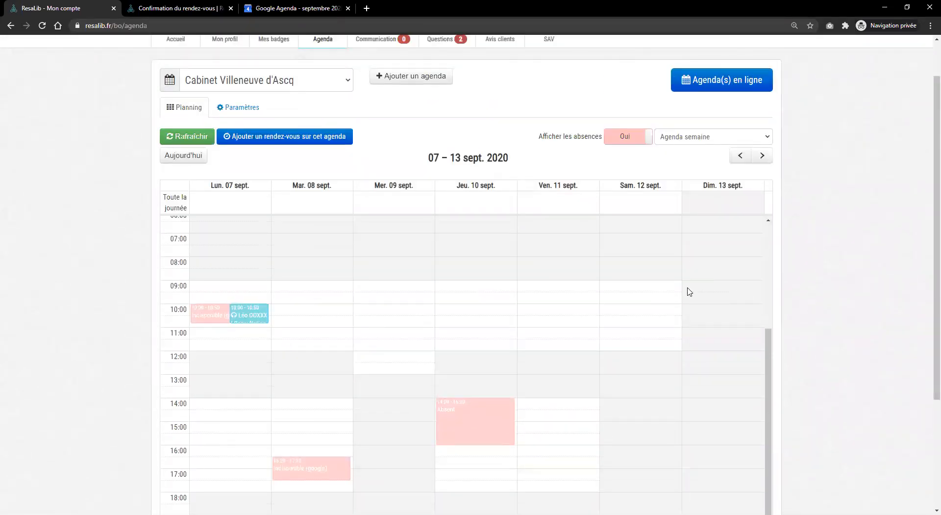